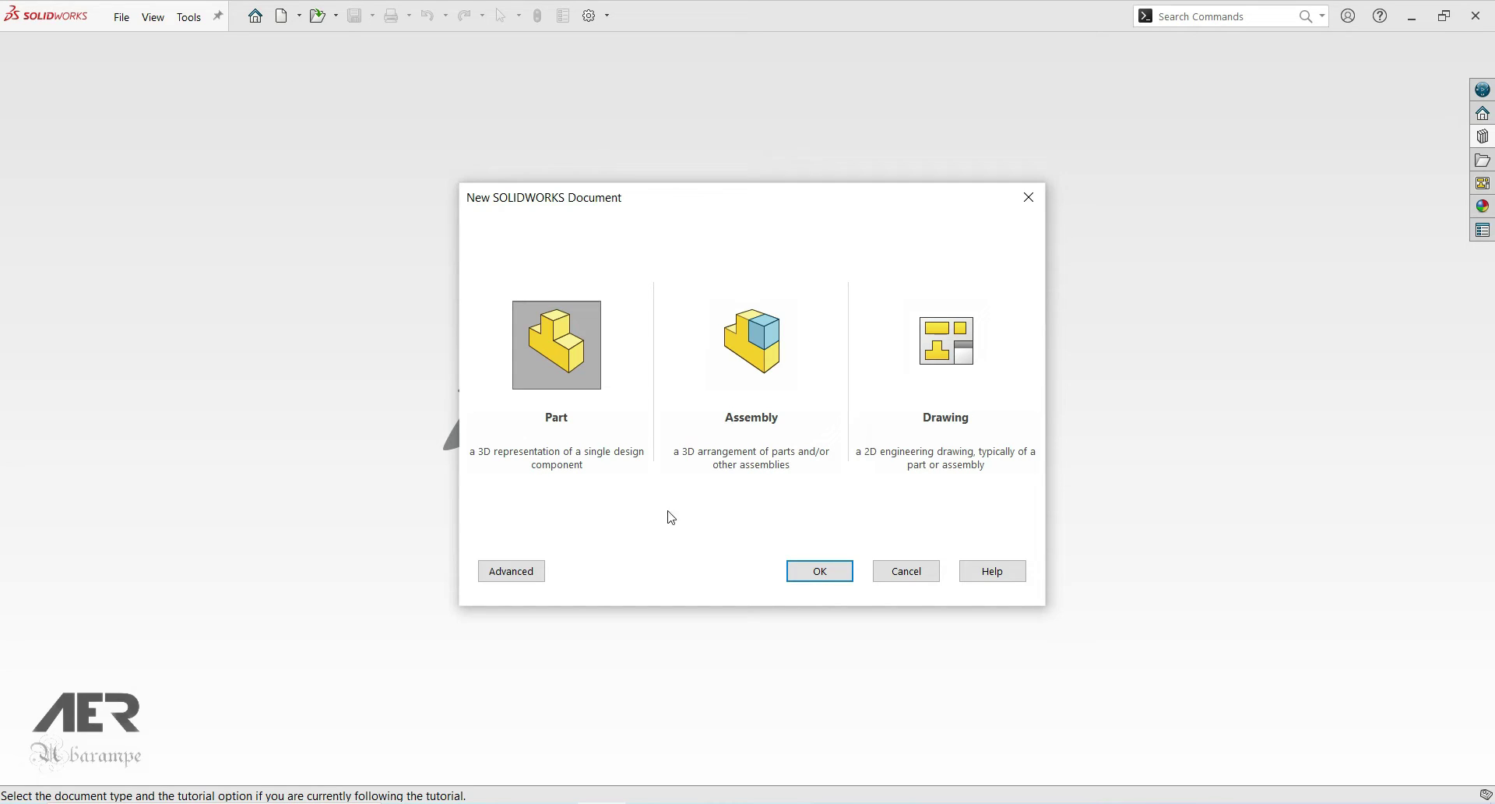
Step: Create a new part document from the Part template in the advanced template list
{"action": "left_click", "coordinate": [526, 577]}
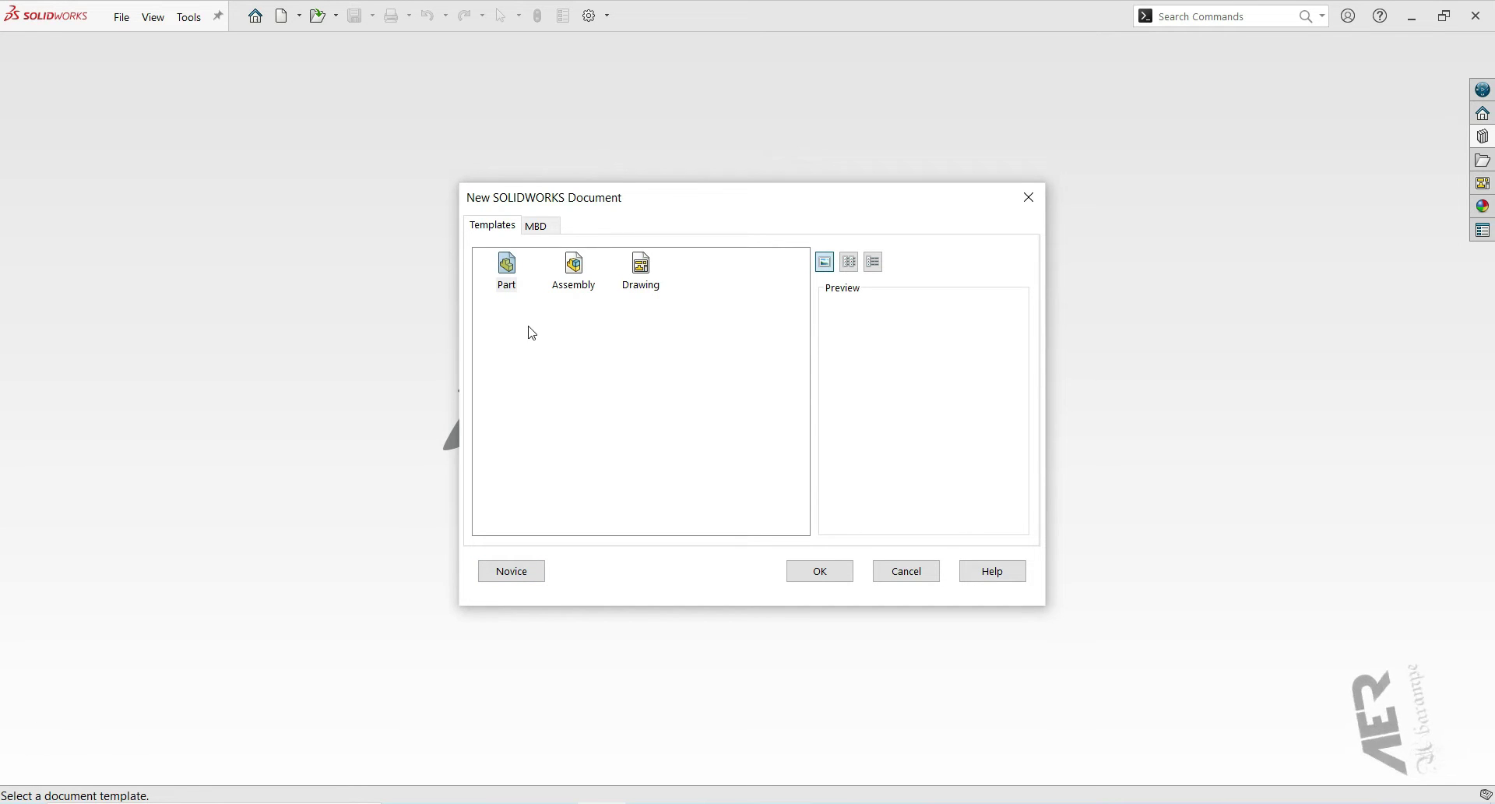
{"action": "left_click", "coordinate": [540, 226]}
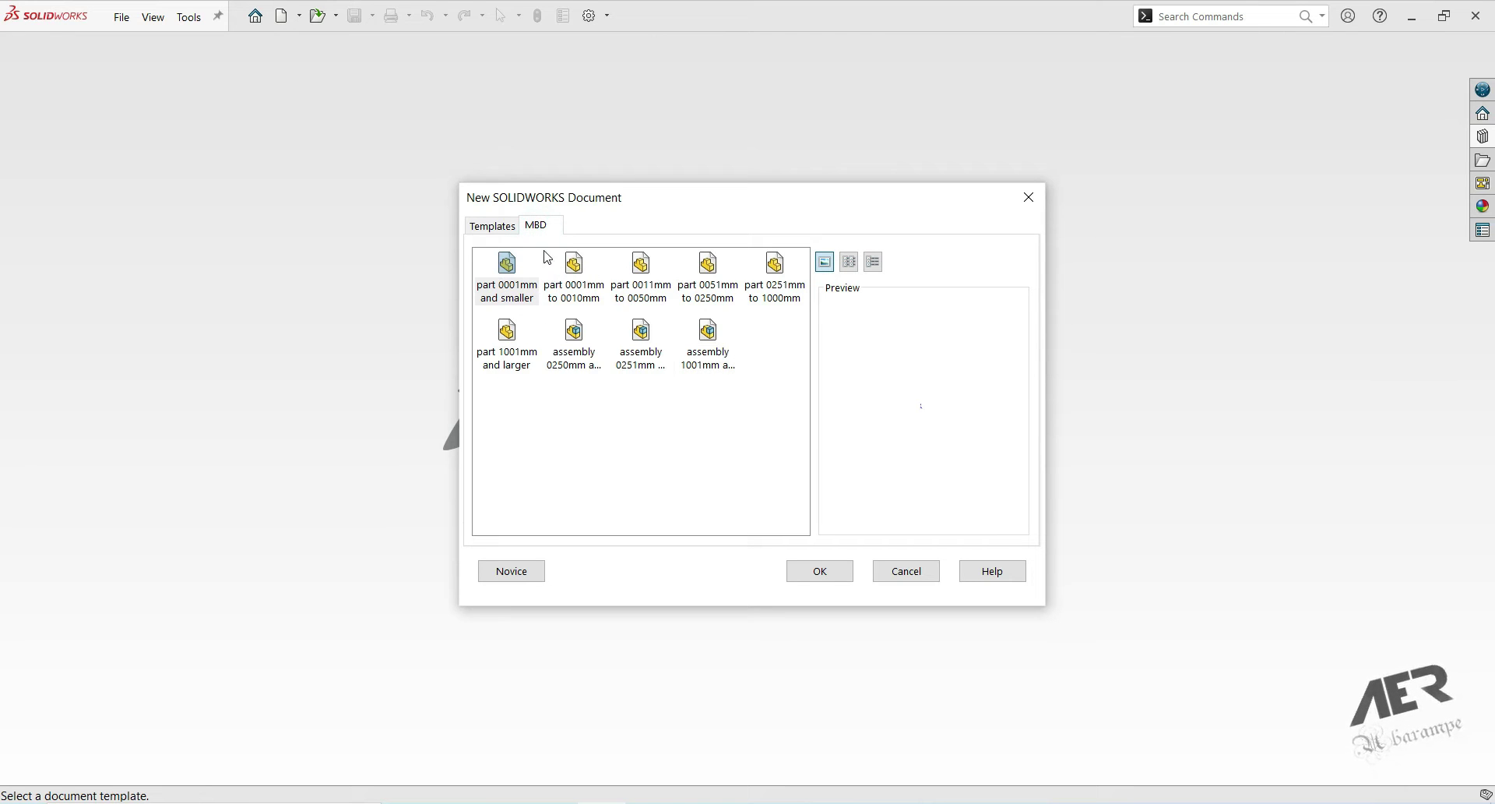
{"action": "left_click", "coordinate": [577, 229]}
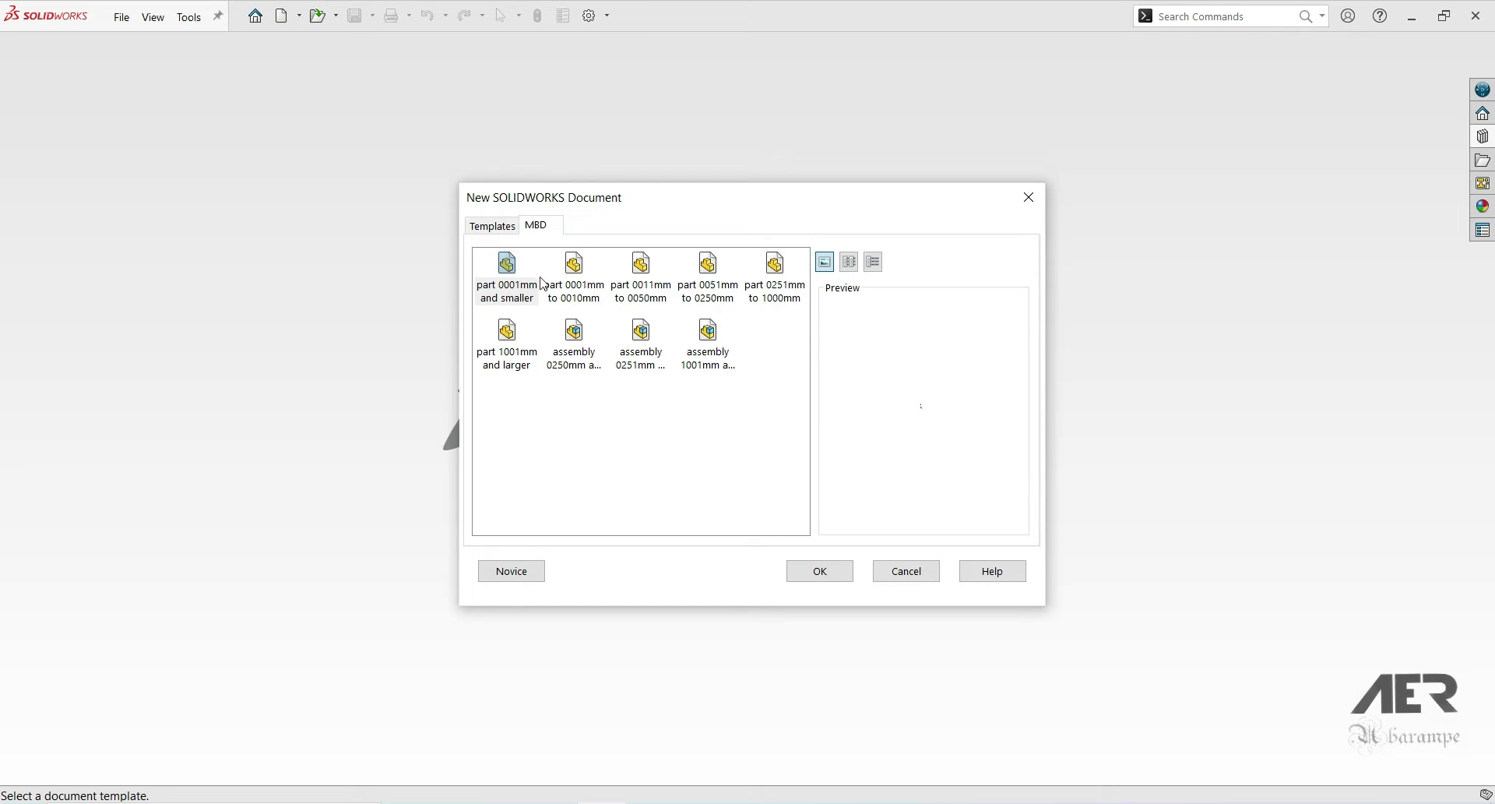
{"action": "left_click", "coordinate": [494, 225]}
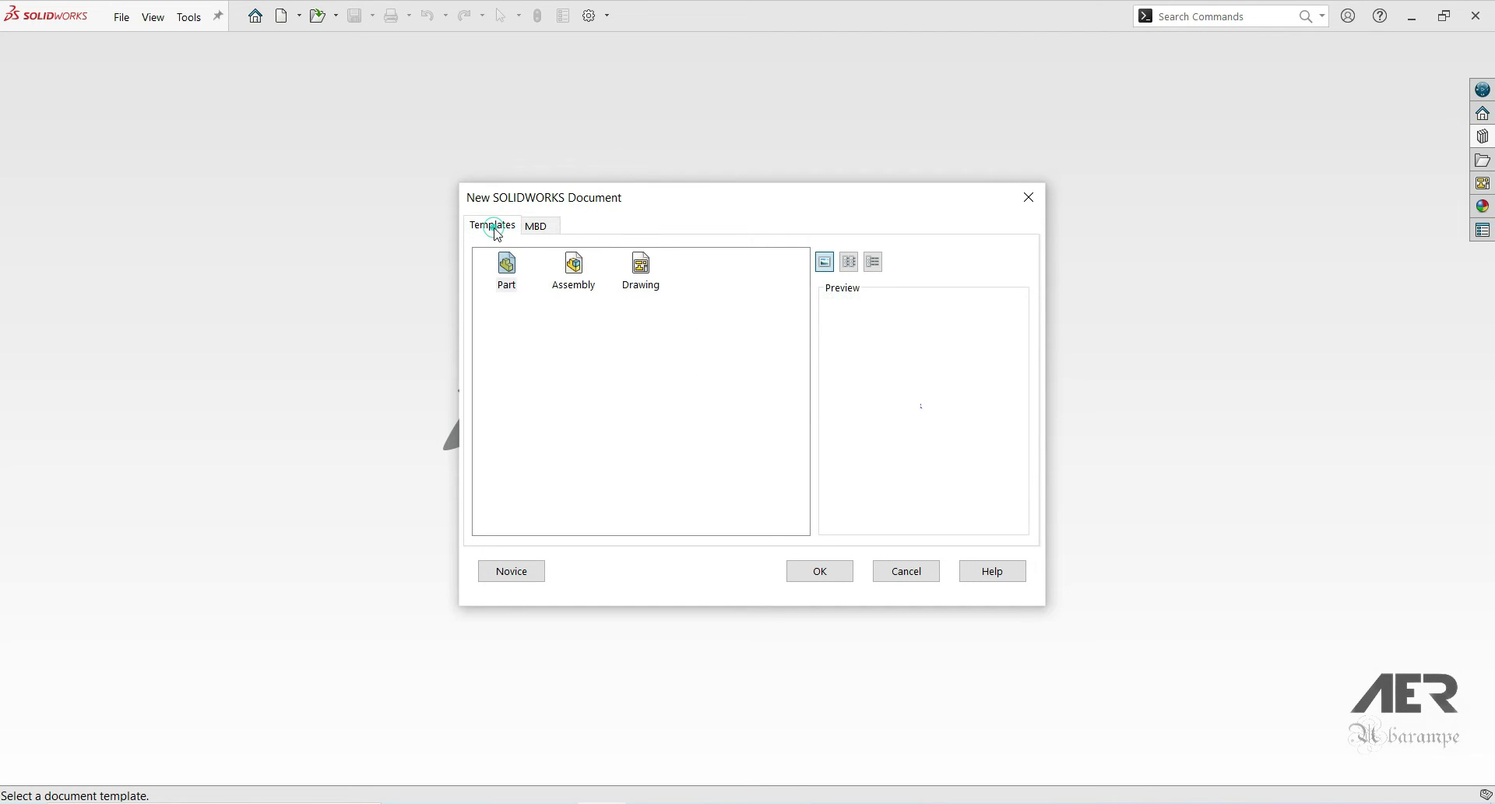
{"action": "left_click", "coordinate": [507, 267]}
{"action": "left_click", "coordinate": [827, 576]}
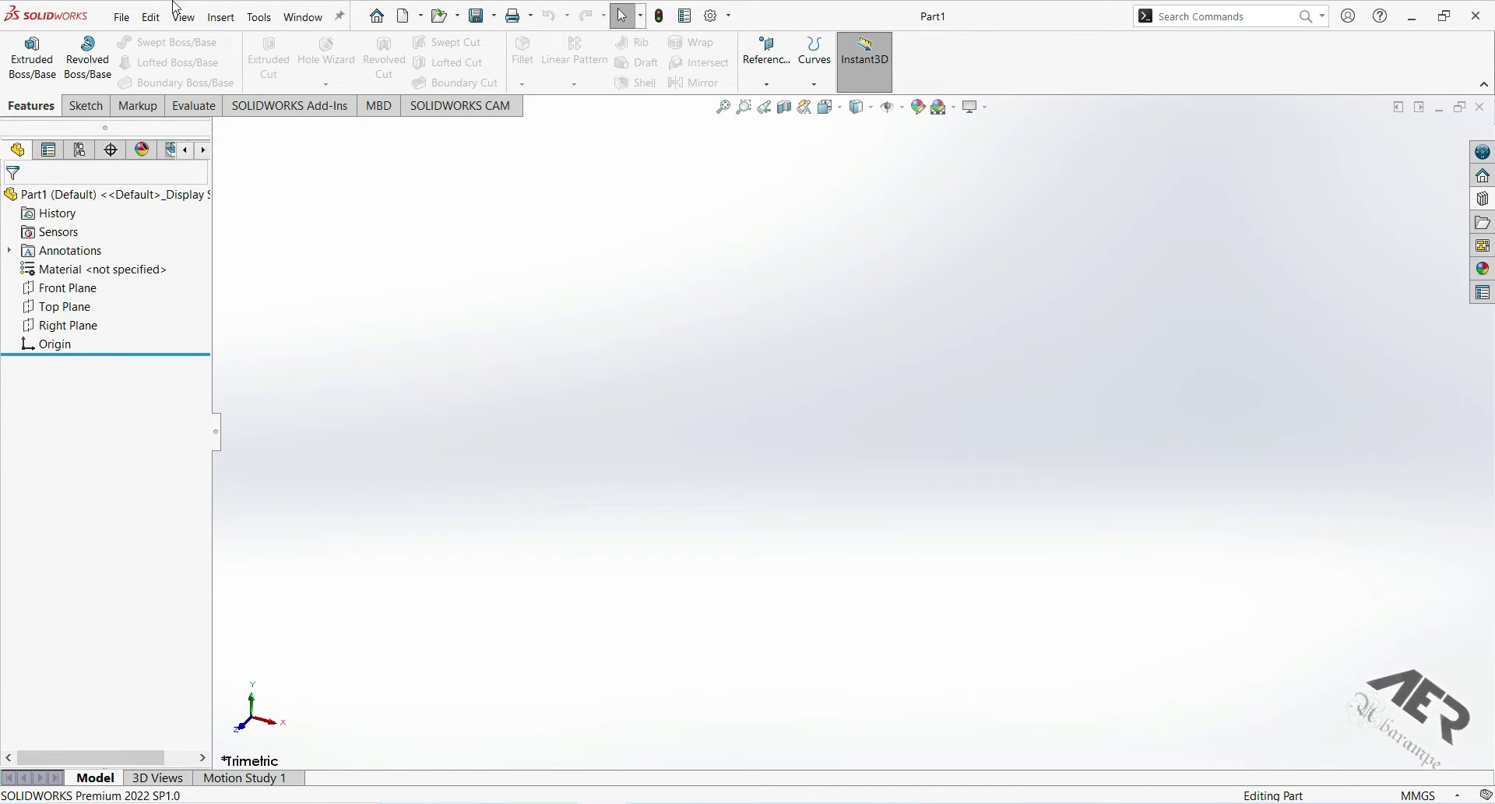
{"action": "left_click", "coordinate": [151, 26]}
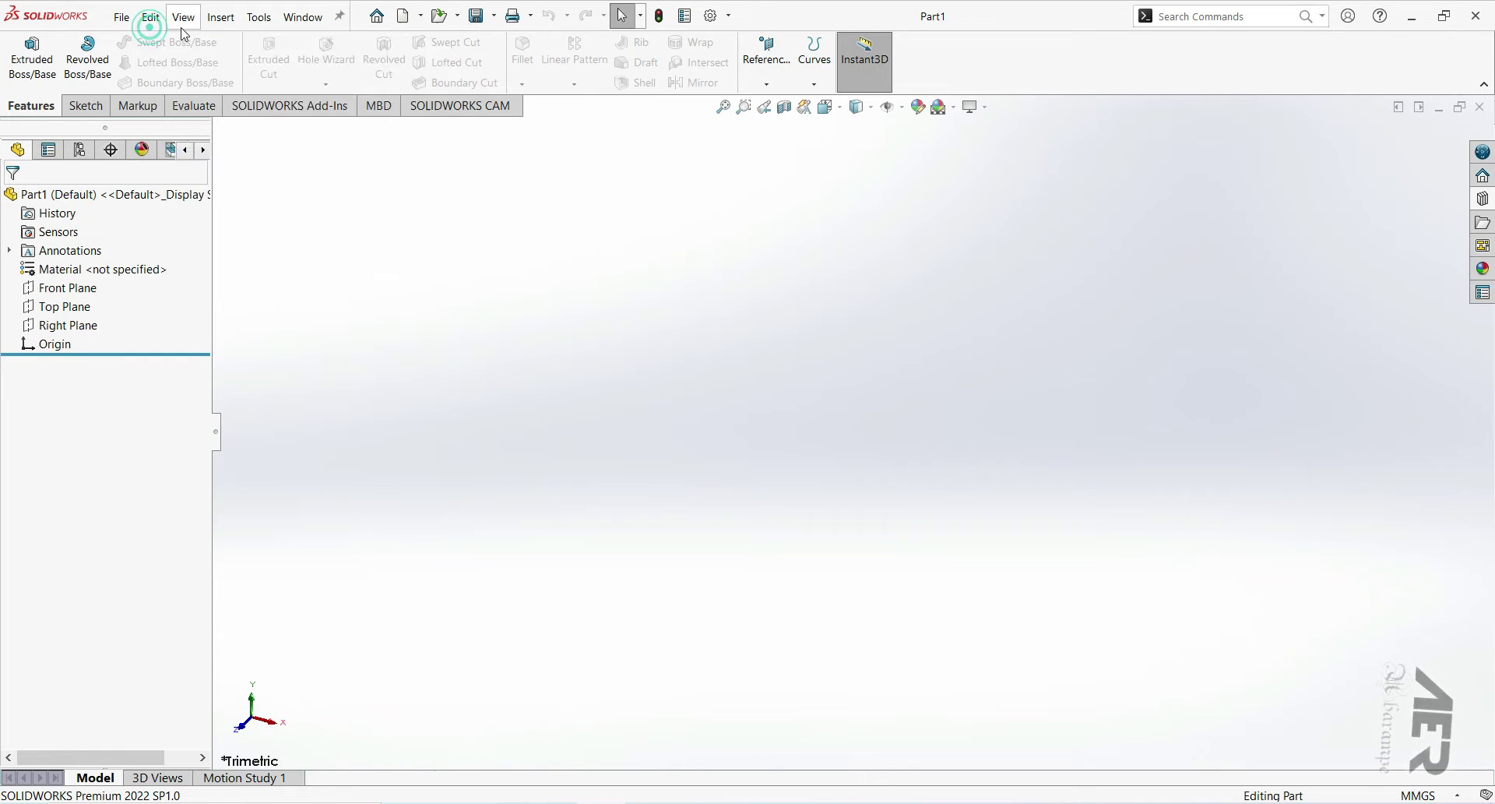
{"action": "left_click", "coordinate": [232, 22]}
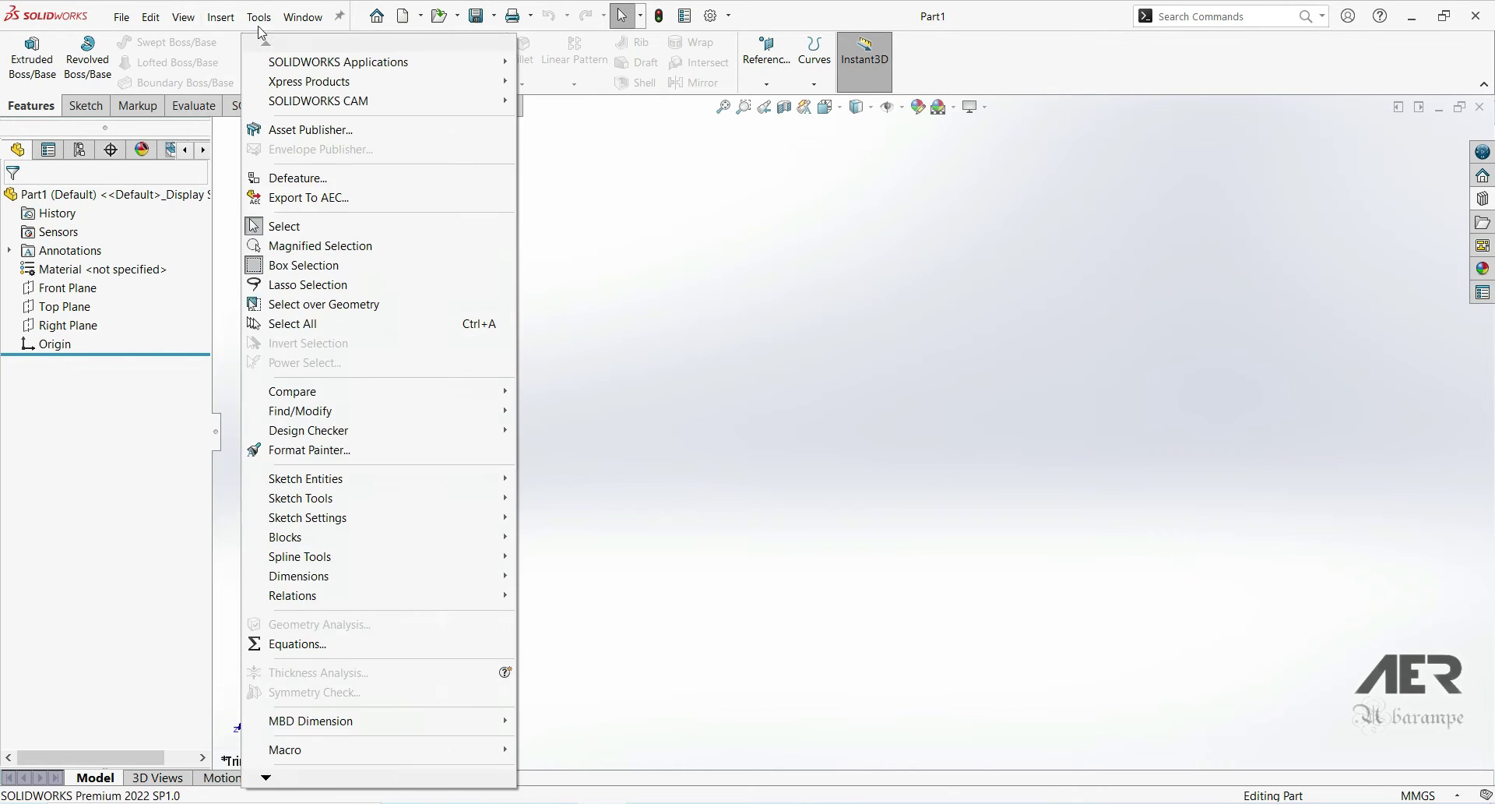
{"action": "left_click", "coordinate": [507, 325]}
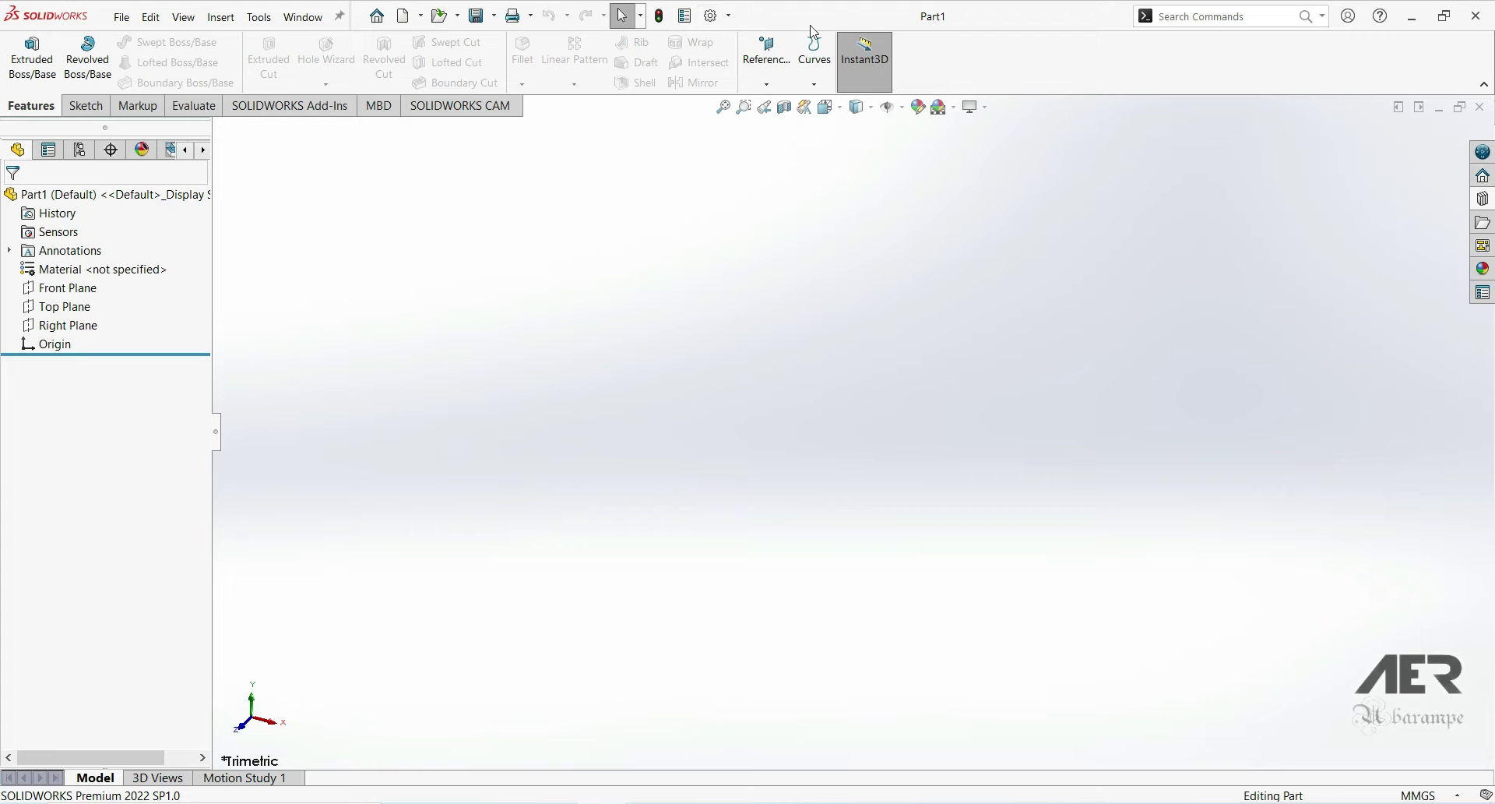
Step: Customize the quick access tools to show in the CommandManager and return them to the Menu Bar
{"action": "right_click", "coordinate": [884, 13]}
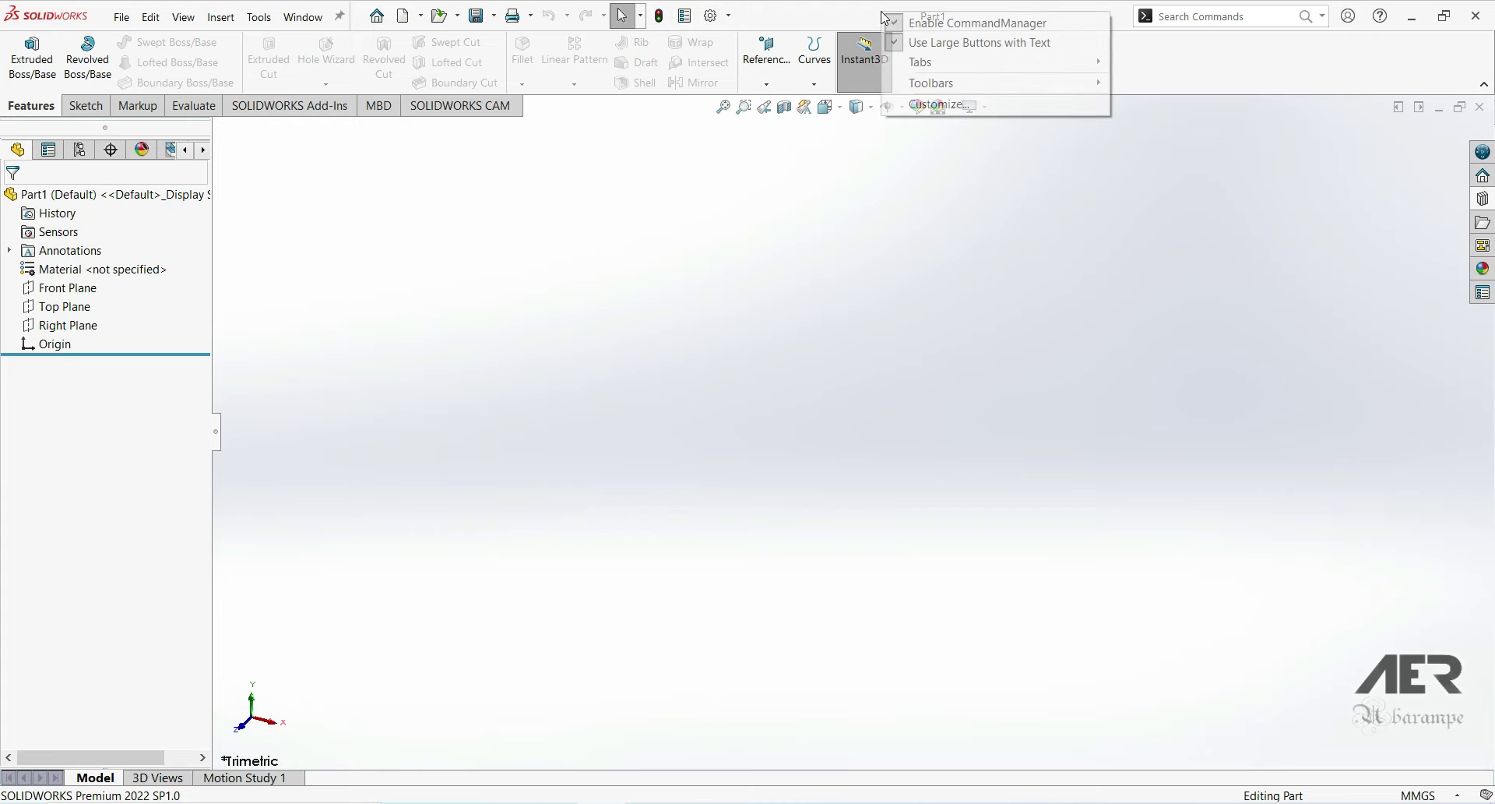
{"action": "left_click", "coordinate": [960, 113]}
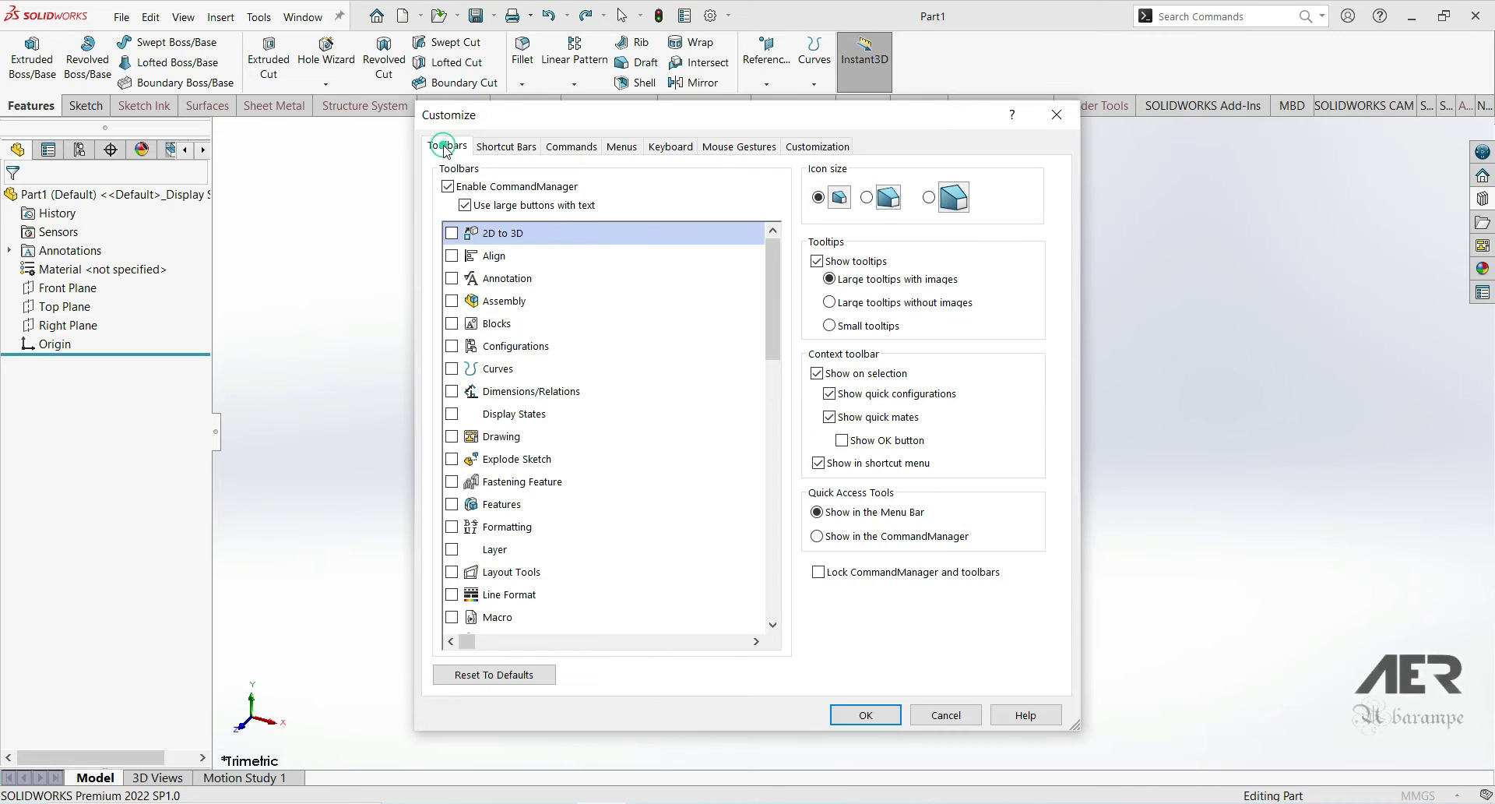
{"action": "left_click", "coordinate": [817, 536]}
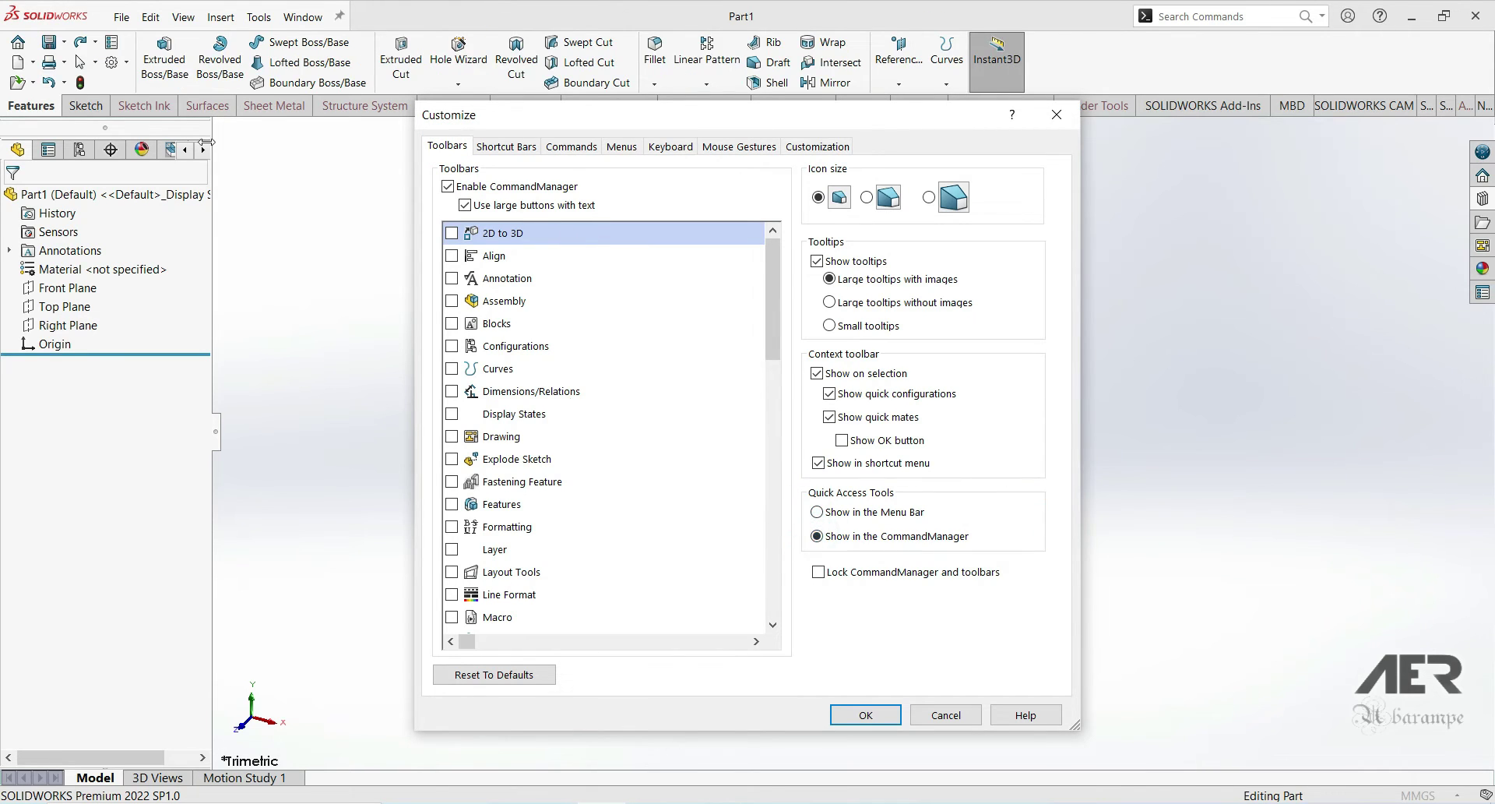
{"action": "left_click", "coordinate": [817, 512]}
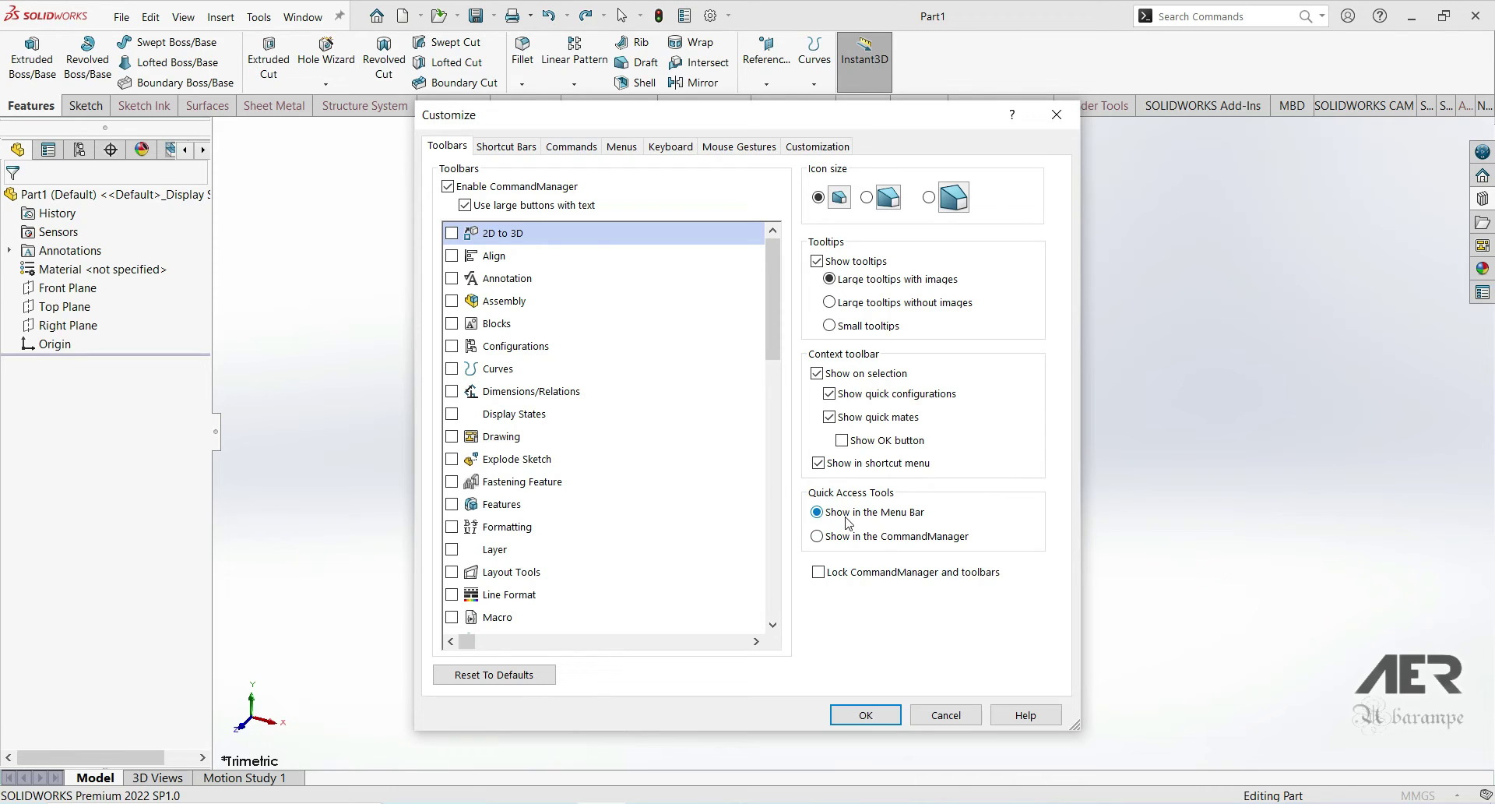
{"action": "left_click", "coordinate": [869, 715]}
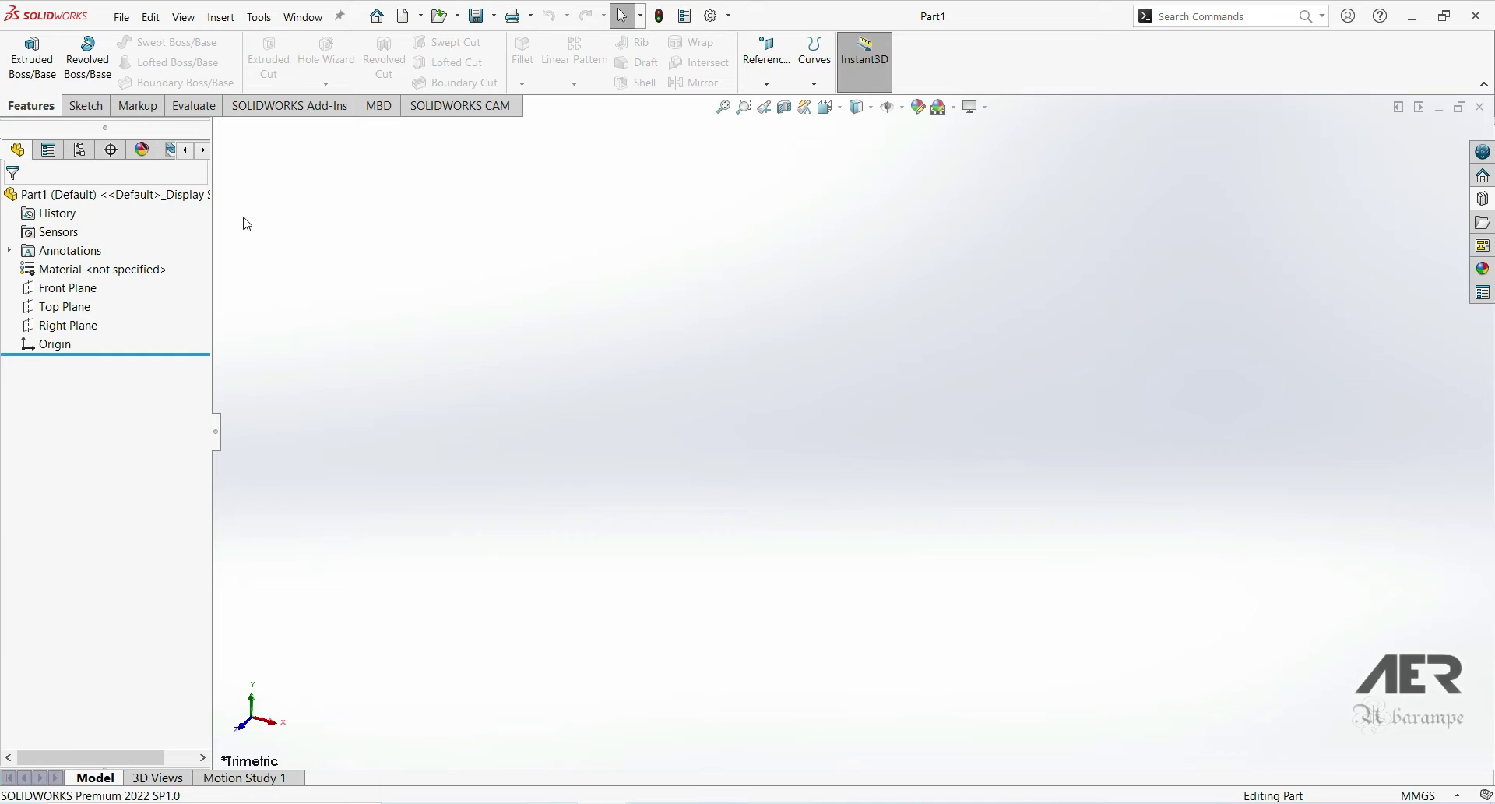
{"action": "left_click", "coordinate": [87, 109]}
{"action": "left_click", "coordinate": [139, 109]}
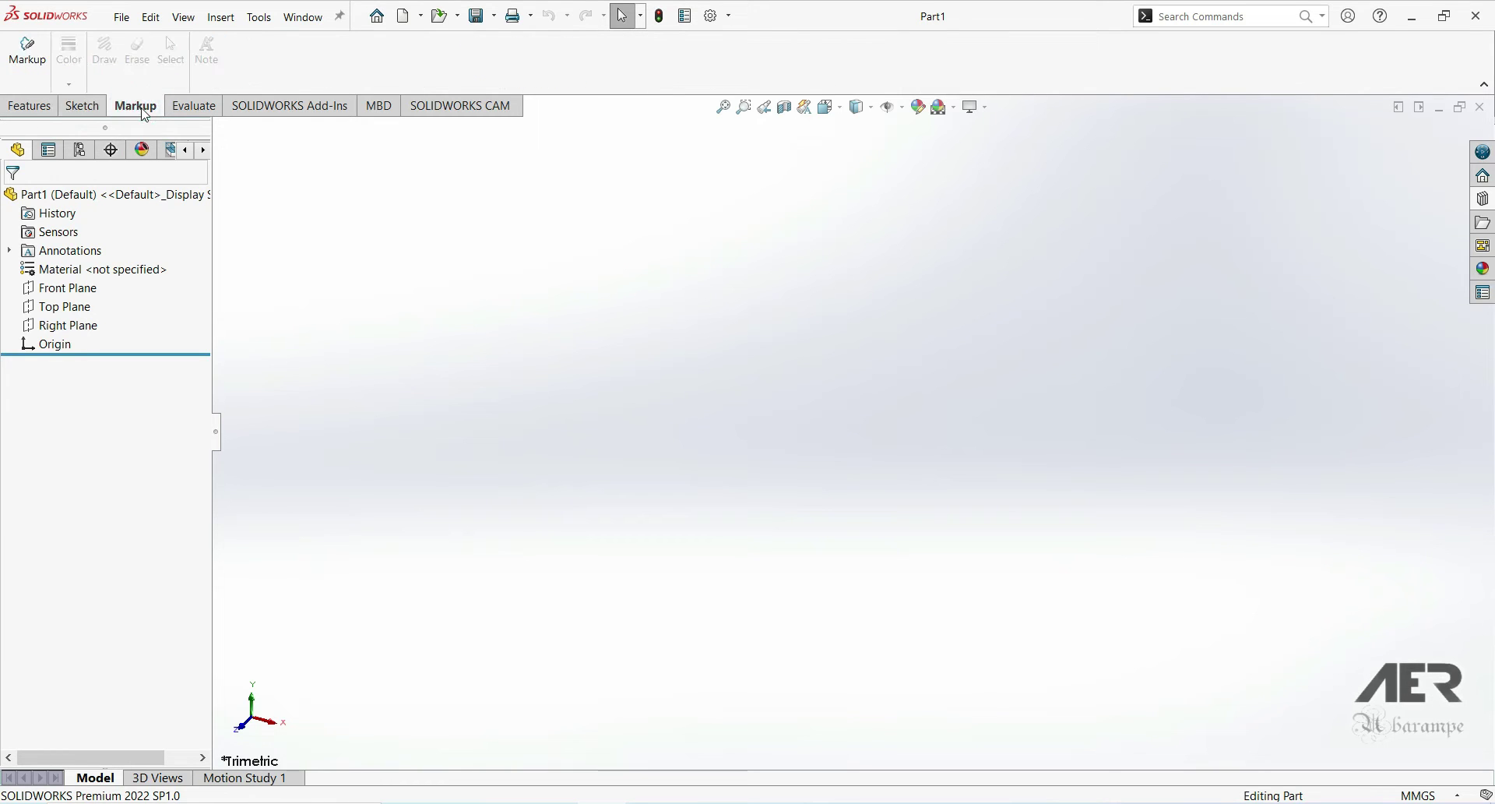
{"action": "left_click", "coordinate": [31, 107]}
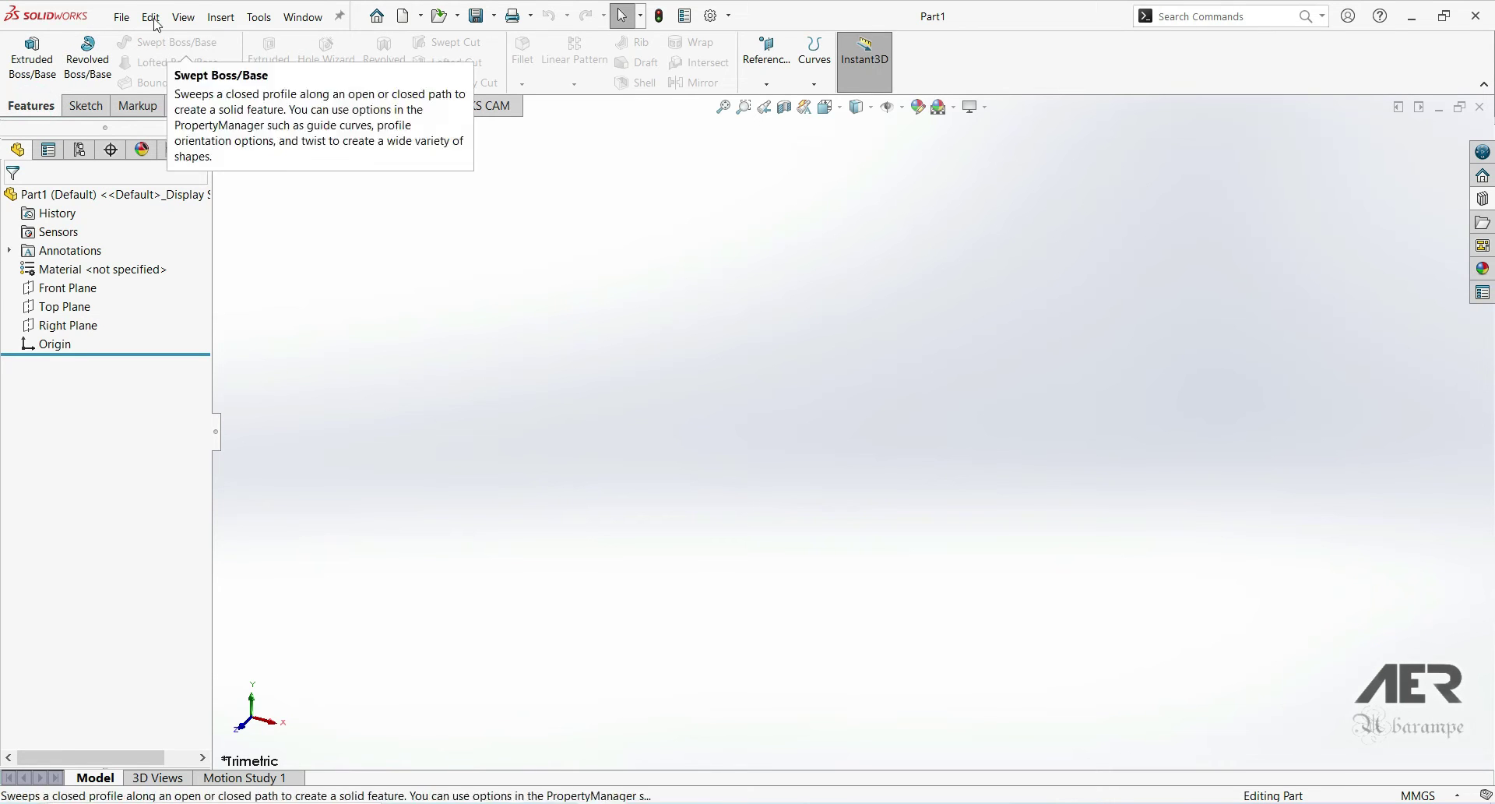
Step: Add the Surfaces command set to the CommandManager and remove it again
{"action": "right_click", "coordinate": [264, 64]}
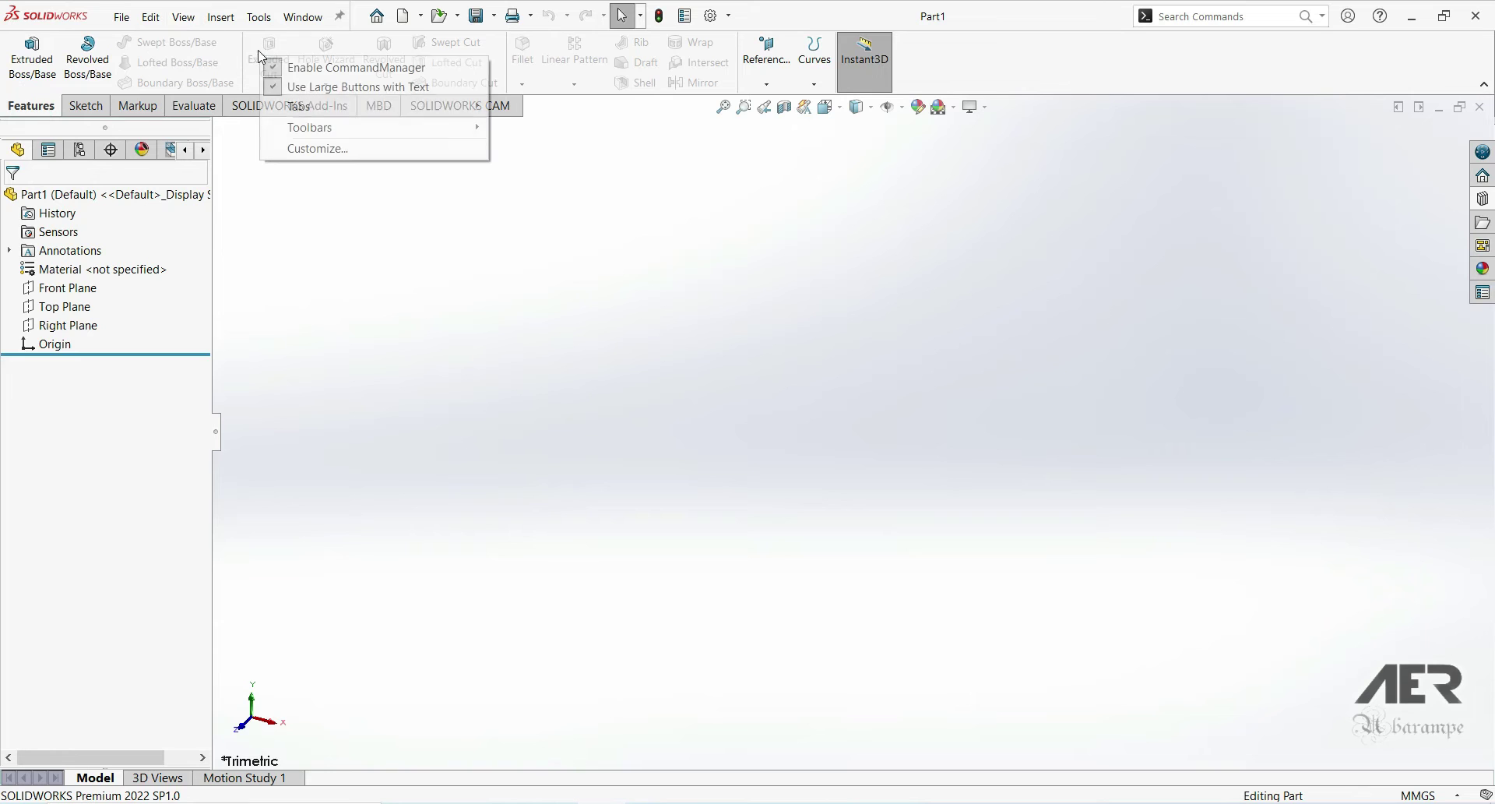
{"action": "mouse_move", "coordinate": [441, 111]}
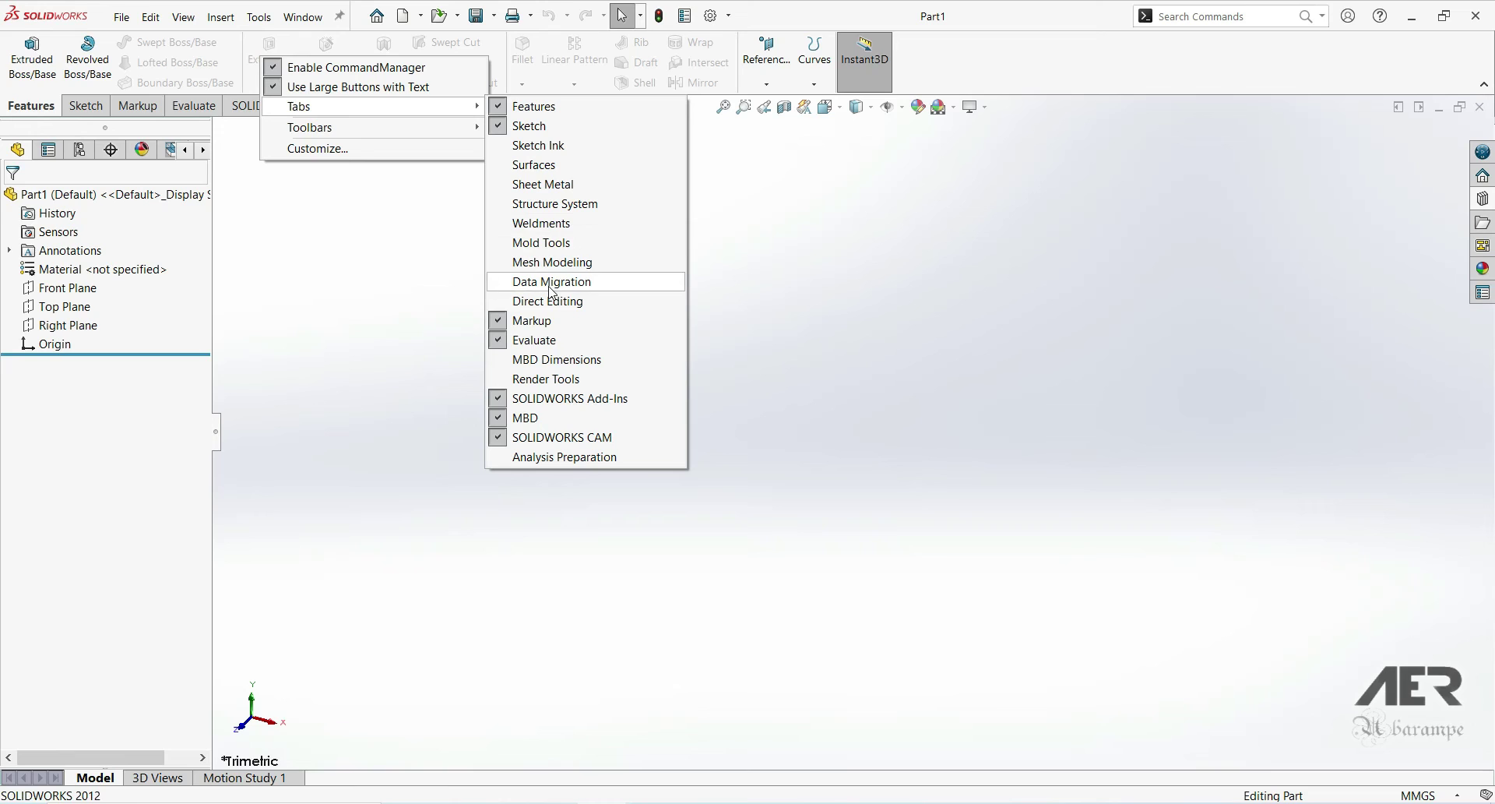
{"action": "left_click", "coordinate": [552, 167]}
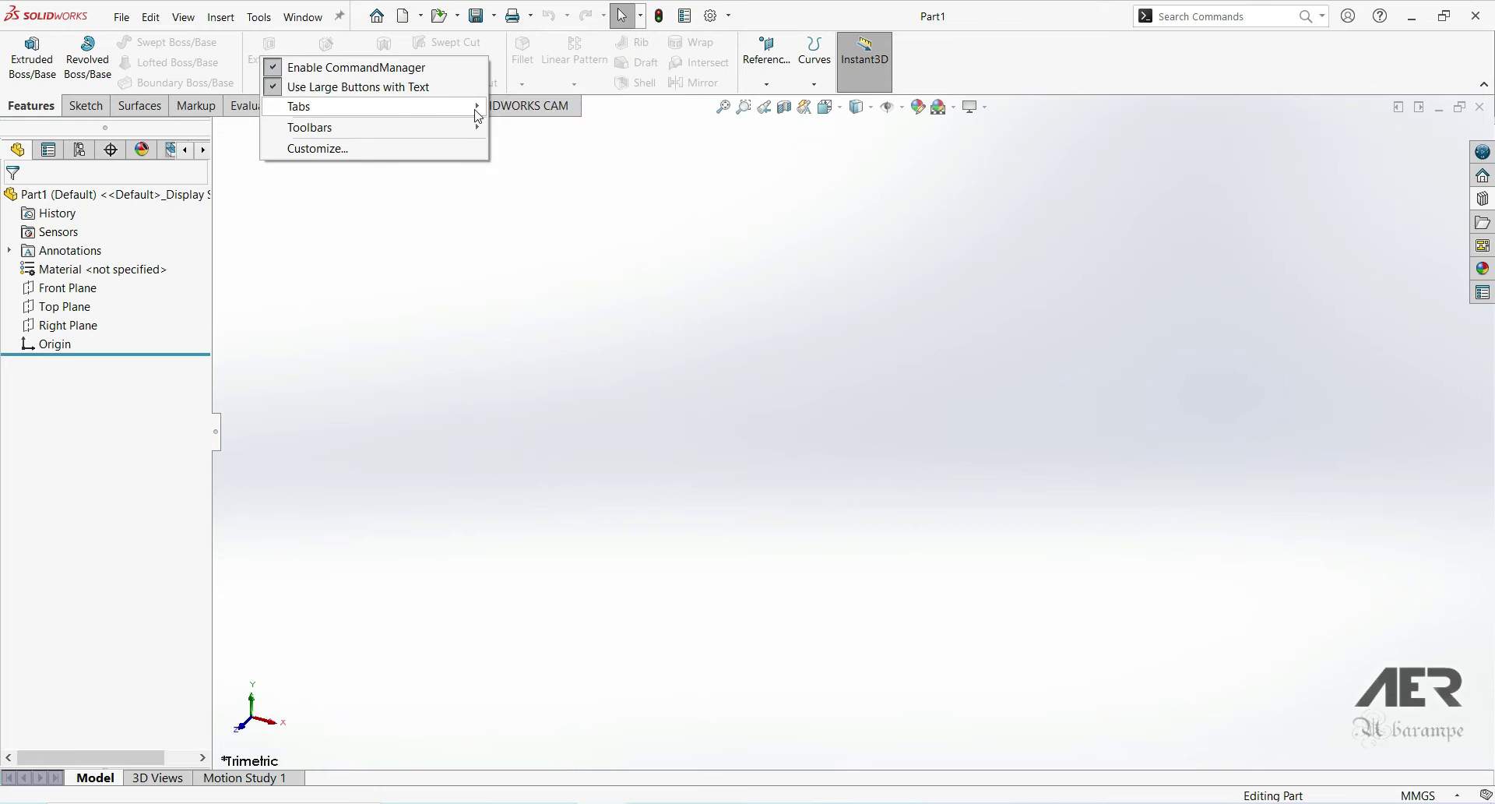
{"action": "left_click", "coordinate": [506, 163]}
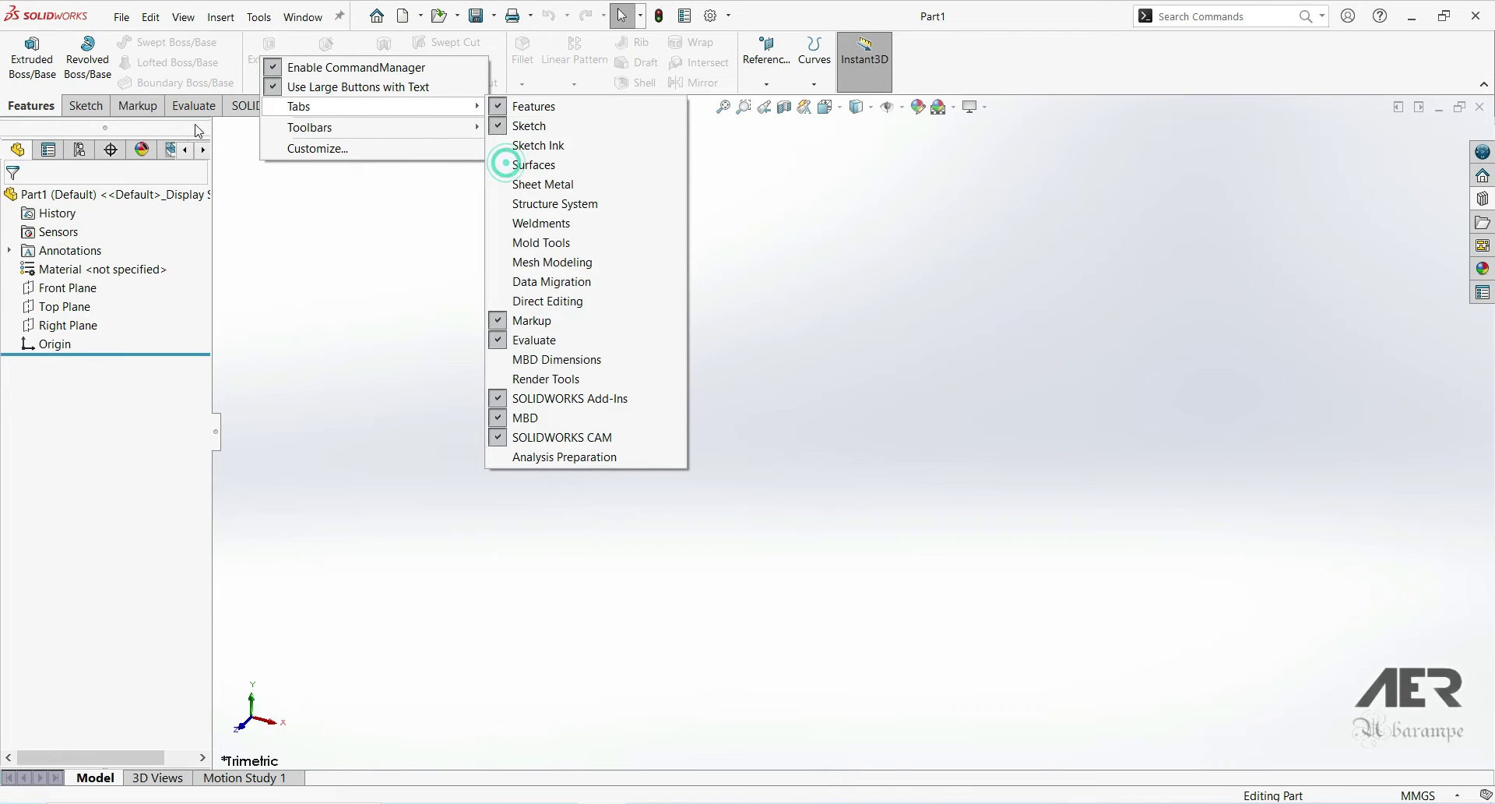
{"action": "left_click", "coordinate": [377, 264]}
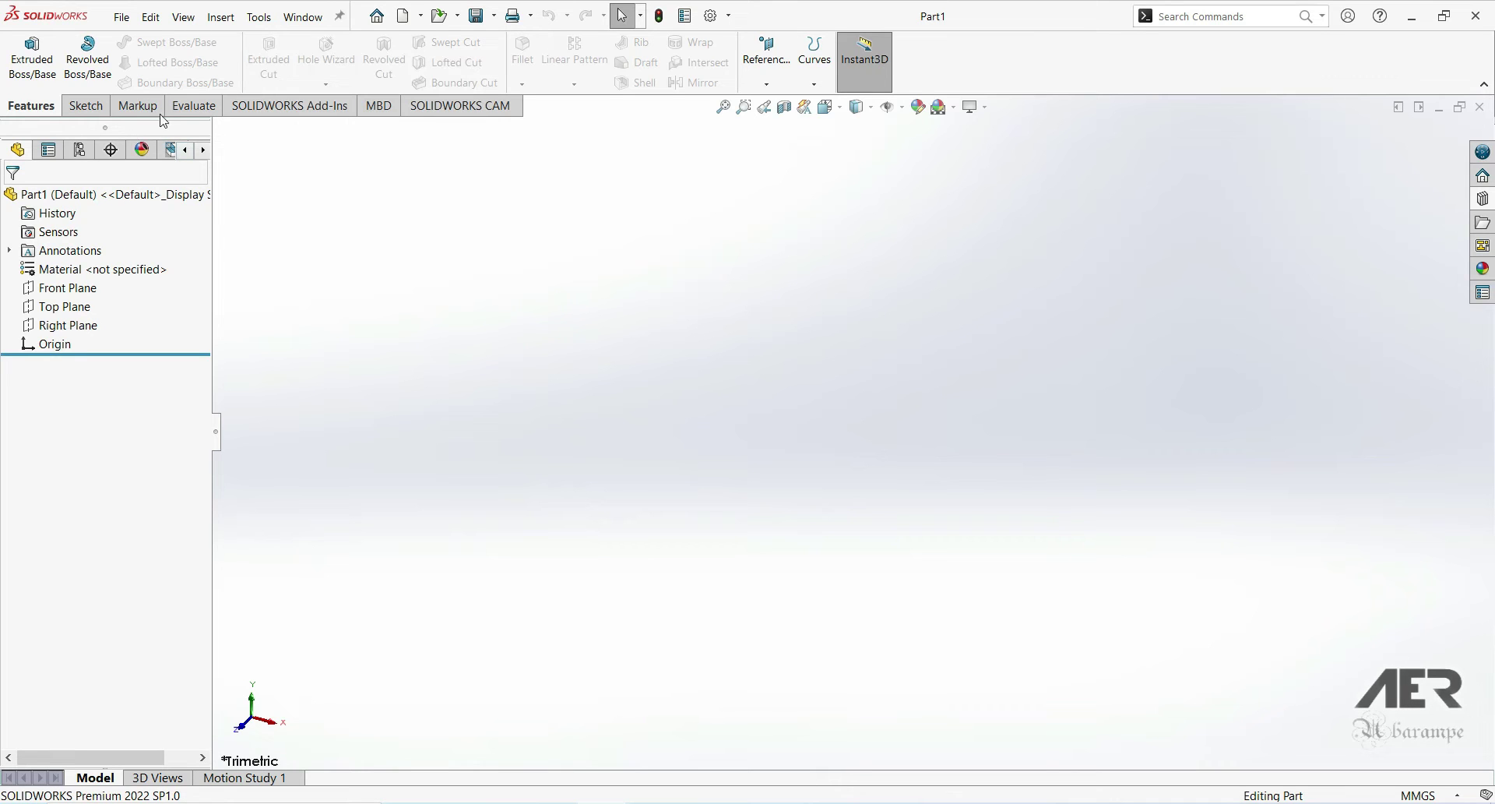
Step: Show the Spline Tools toolbar, float it over the graphics area and close it again
{"action": "right_click", "coordinate": [203, 71]}
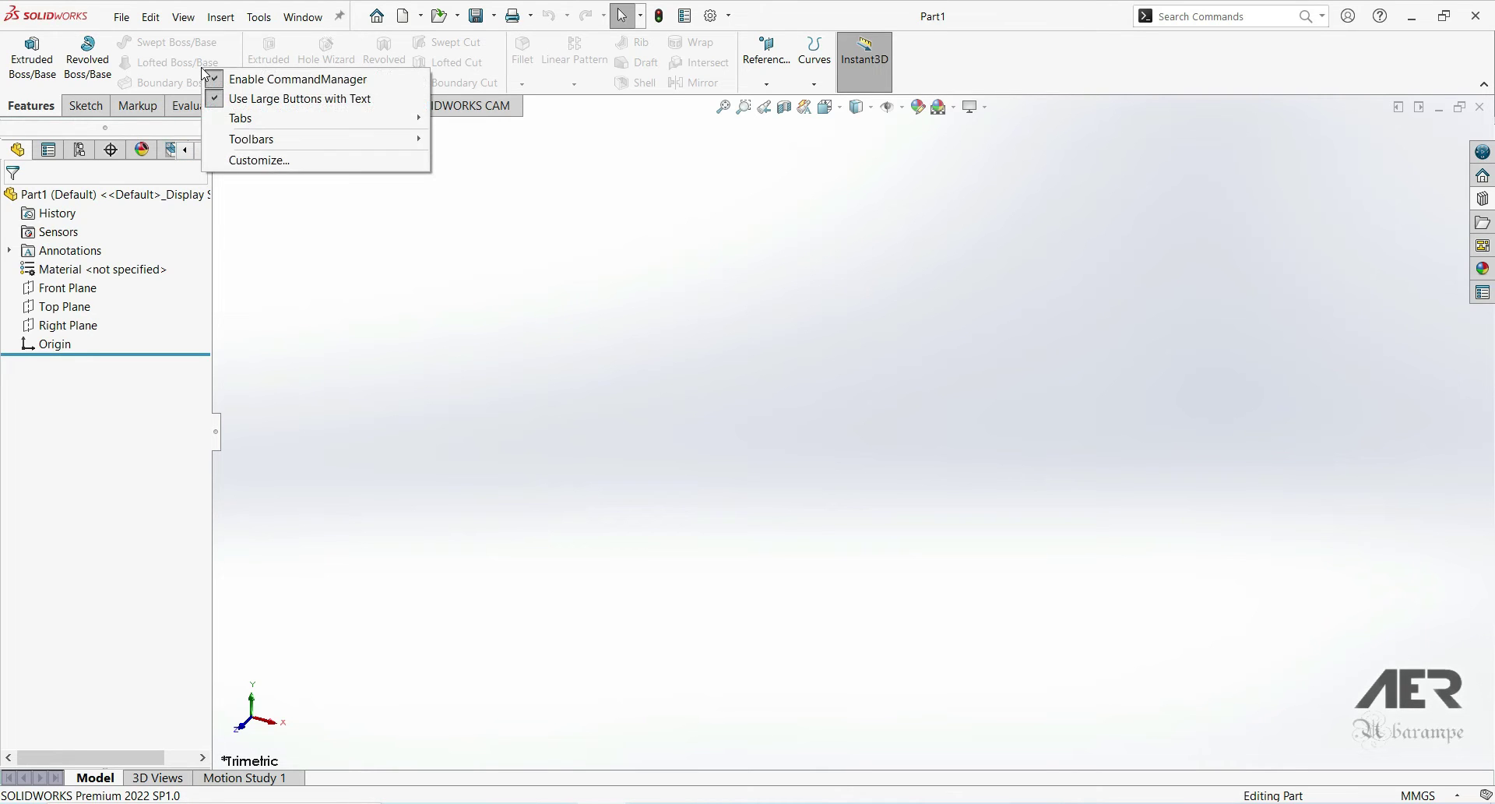
{"action": "mouse_move", "coordinate": [337, 140]}
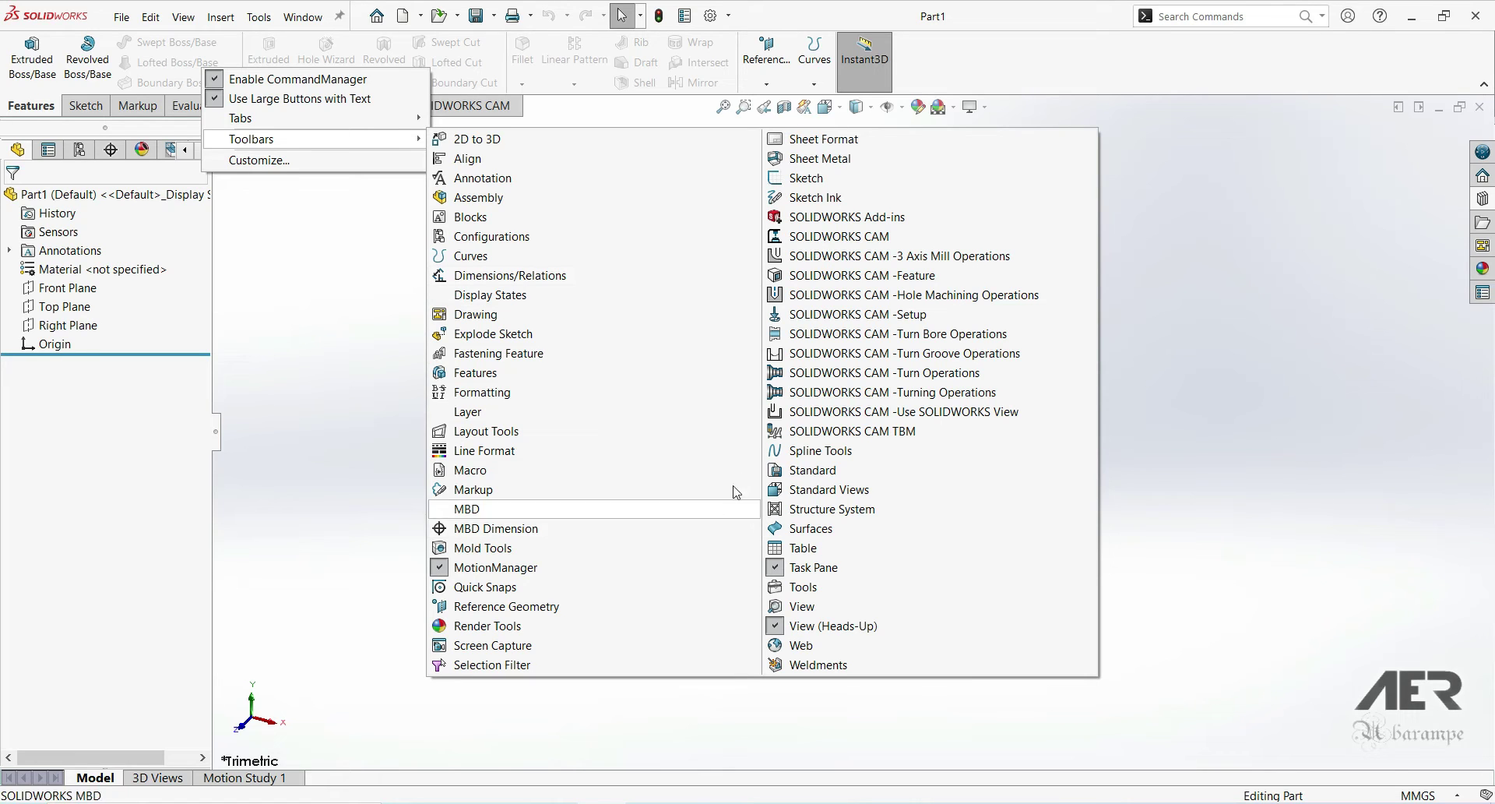
{"action": "left_click", "coordinate": [781, 452]}
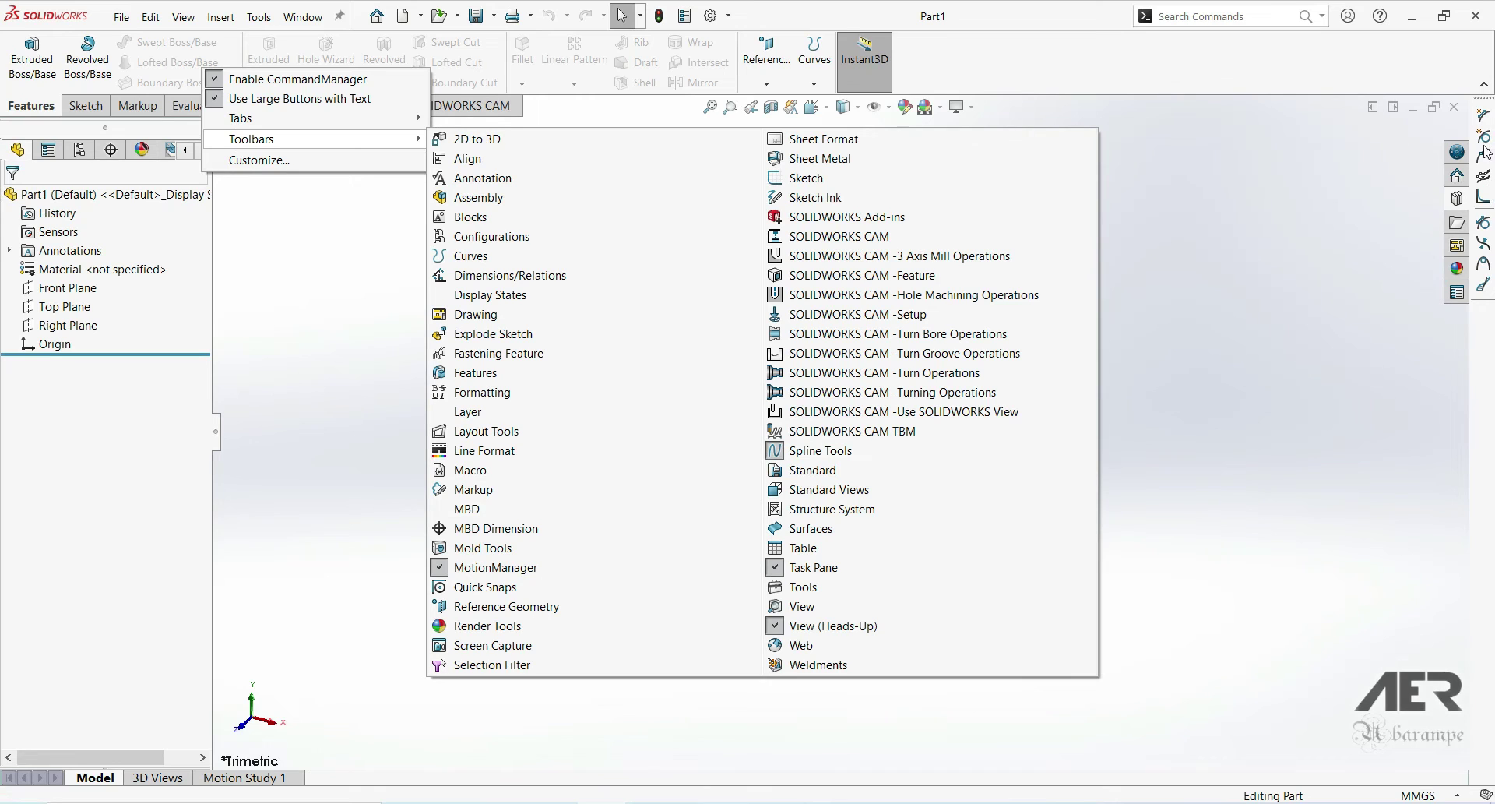
{"action": "left_click_drag", "start_coordinate": [1484, 109], "coordinate": [841, 307]}
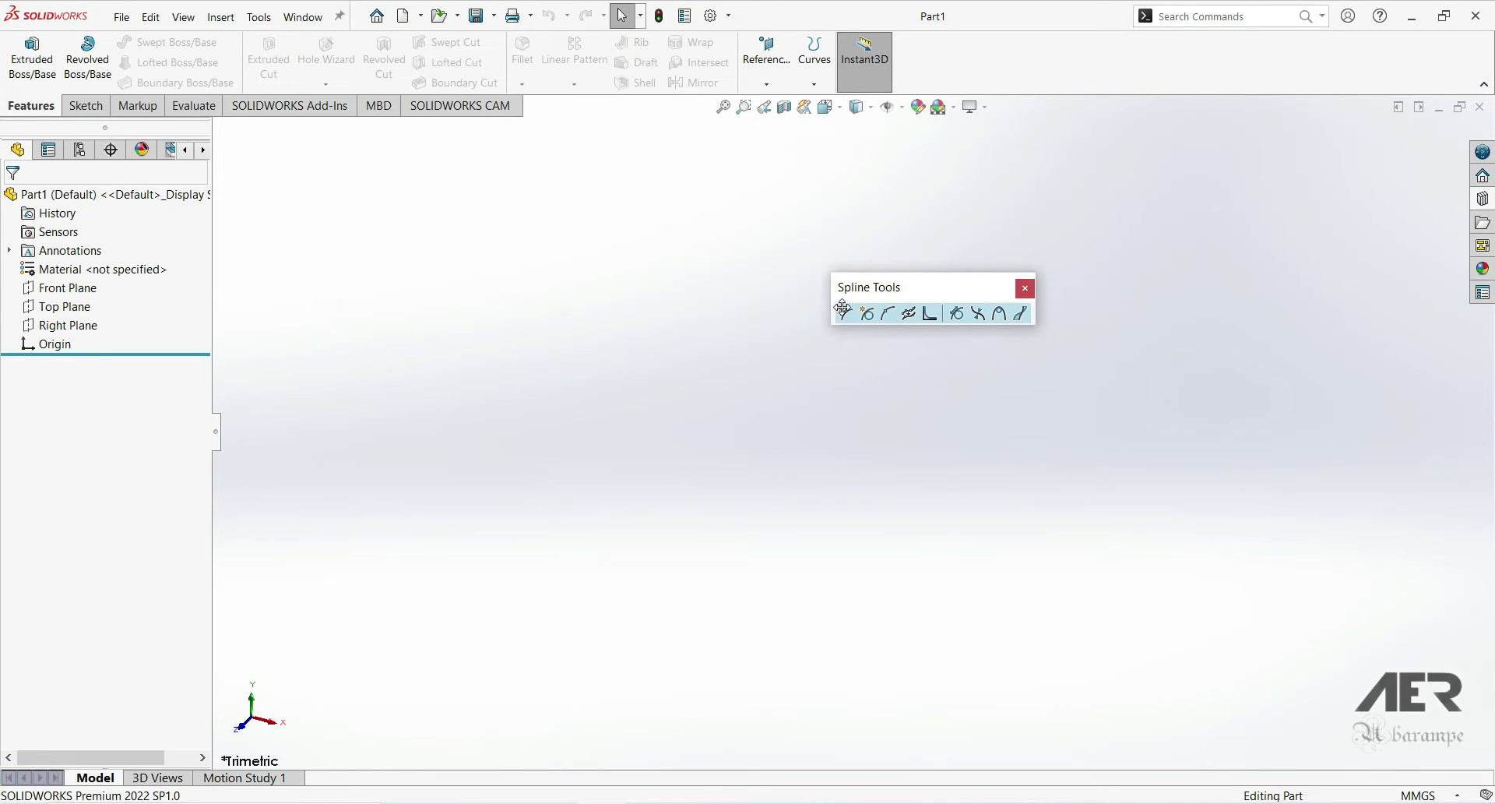
{"action": "left_click", "coordinate": [1026, 289]}
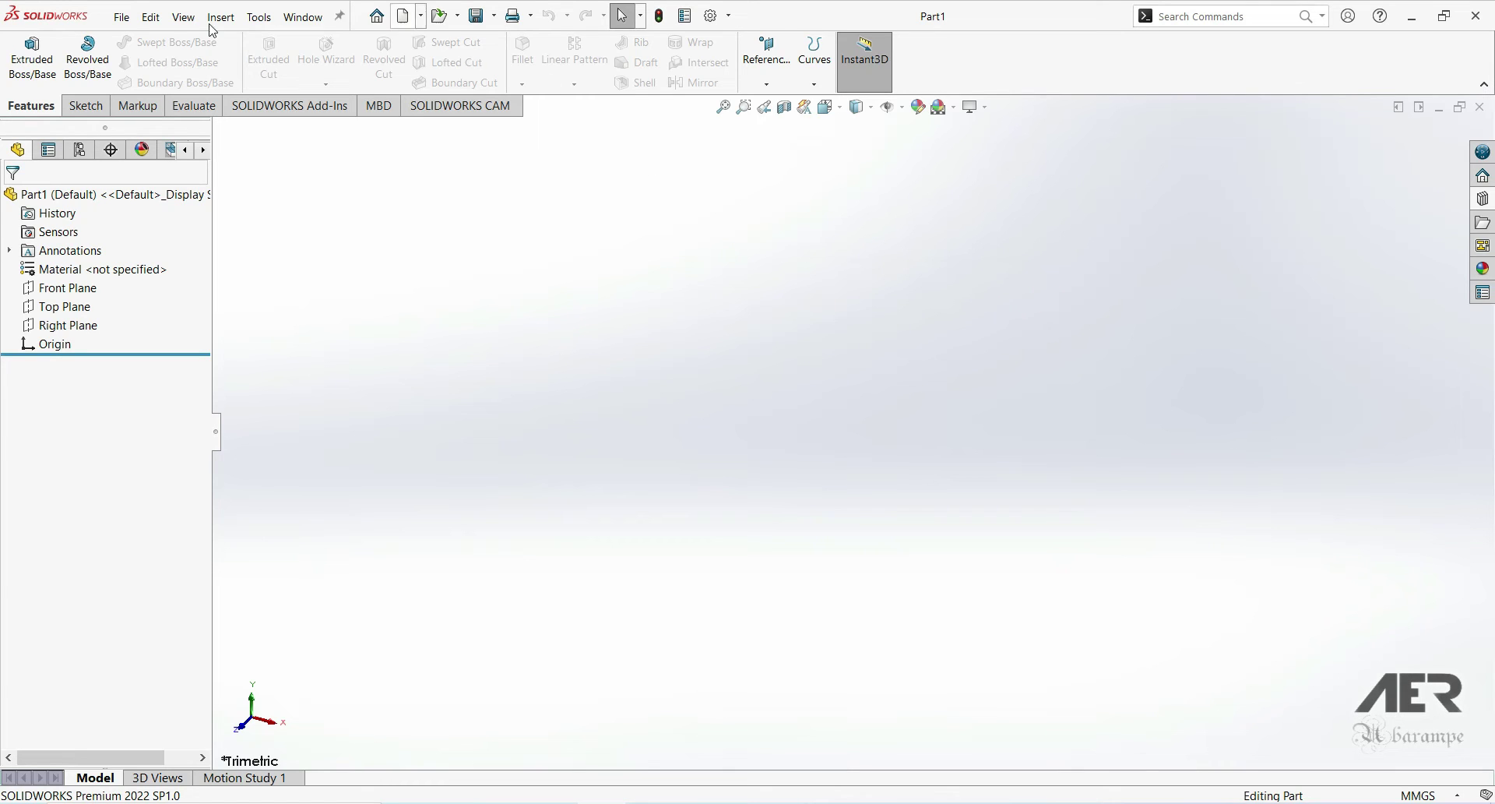
Step: Show the Blocks toolbar floating over the graphics area and close it again
{"action": "right_click", "coordinate": [281, 70]}
{"action": "mouse_move", "coordinate": [498, 138]}
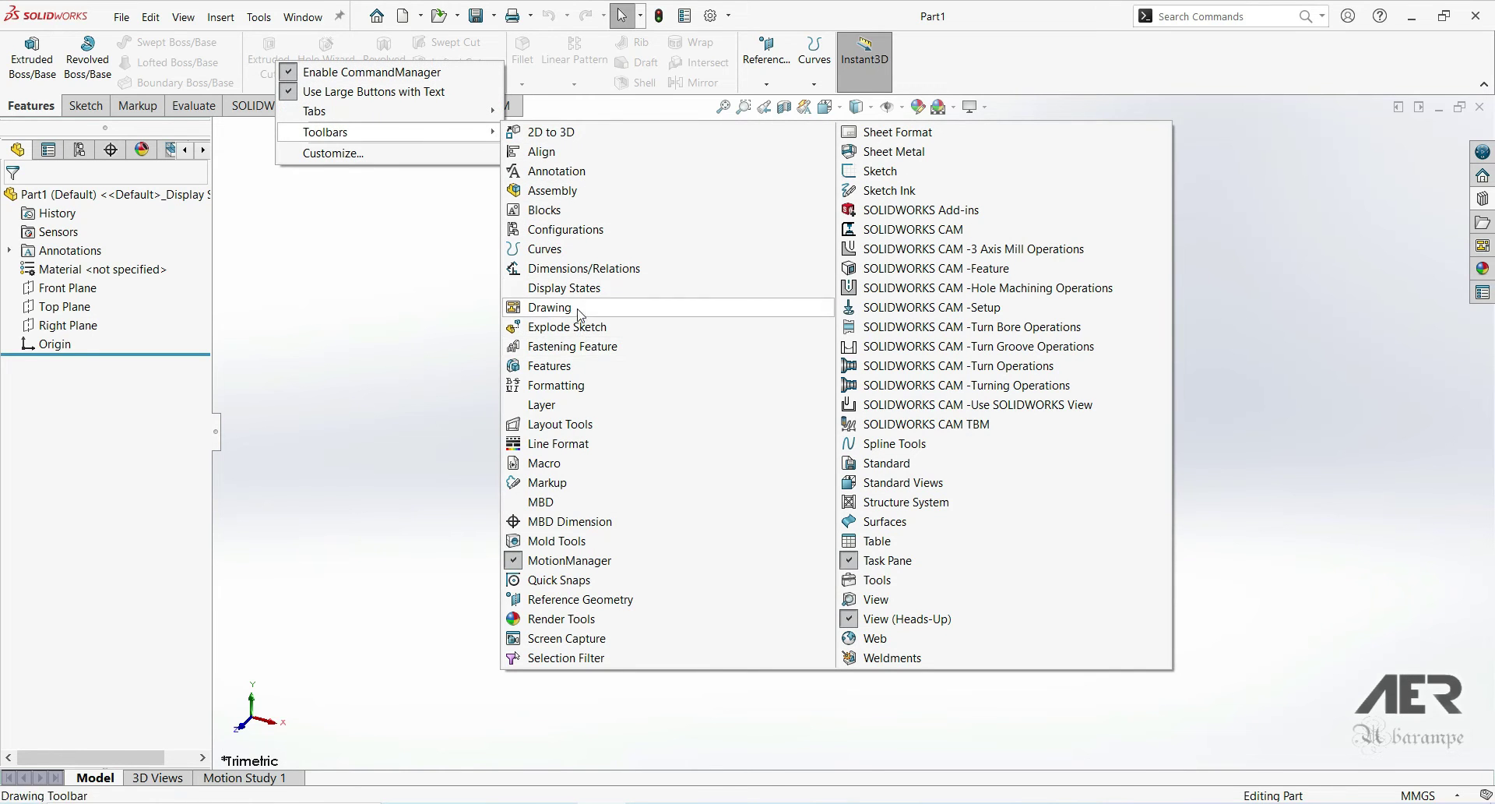
{"action": "mouse_move", "coordinate": [1182, 269]}
{"action": "left_click_drag", "start_coordinate": [1220, 264], "coordinate": [1233, 239]}
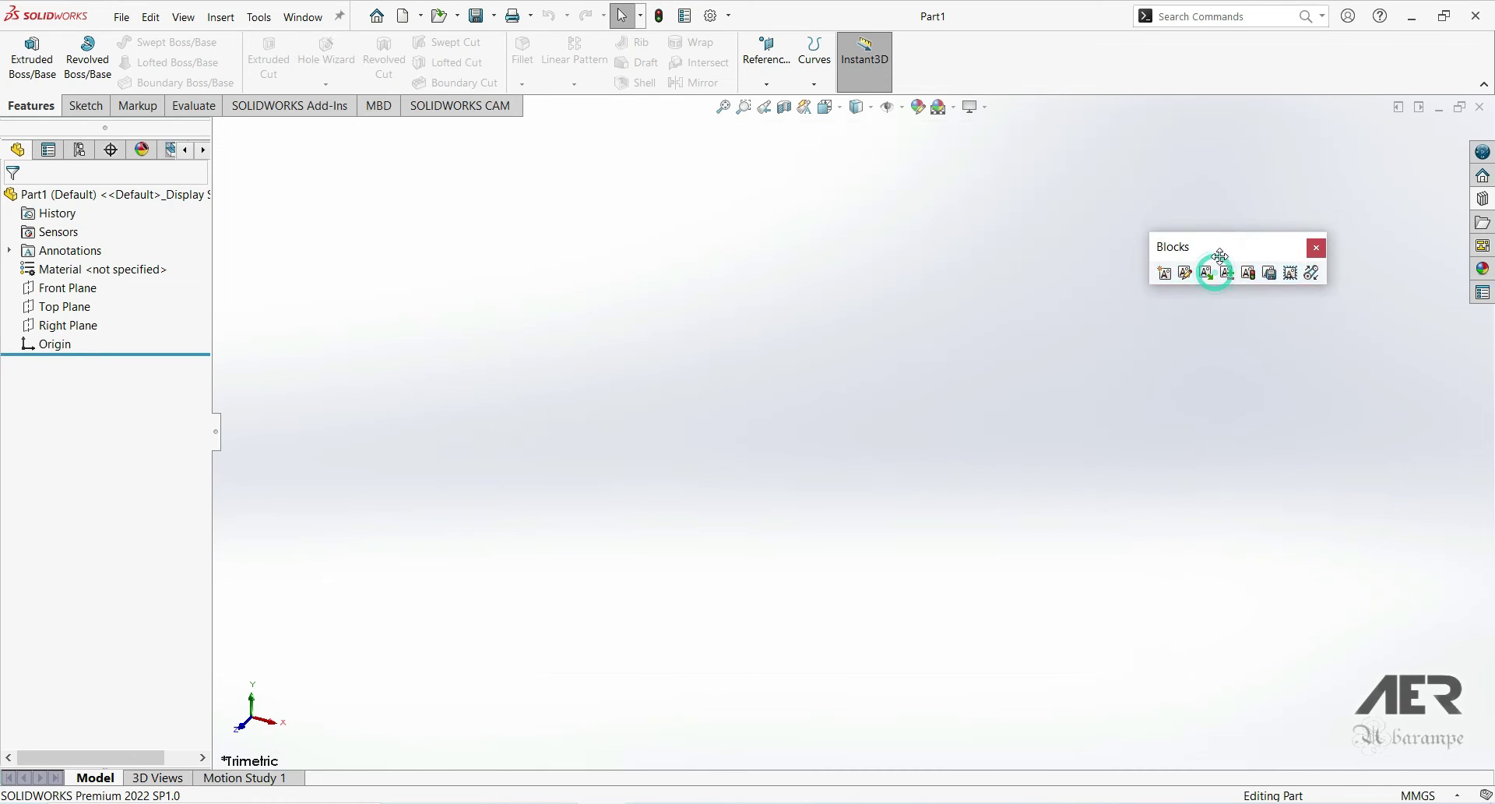
{"action": "left_click", "coordinate": [1316, 248]}
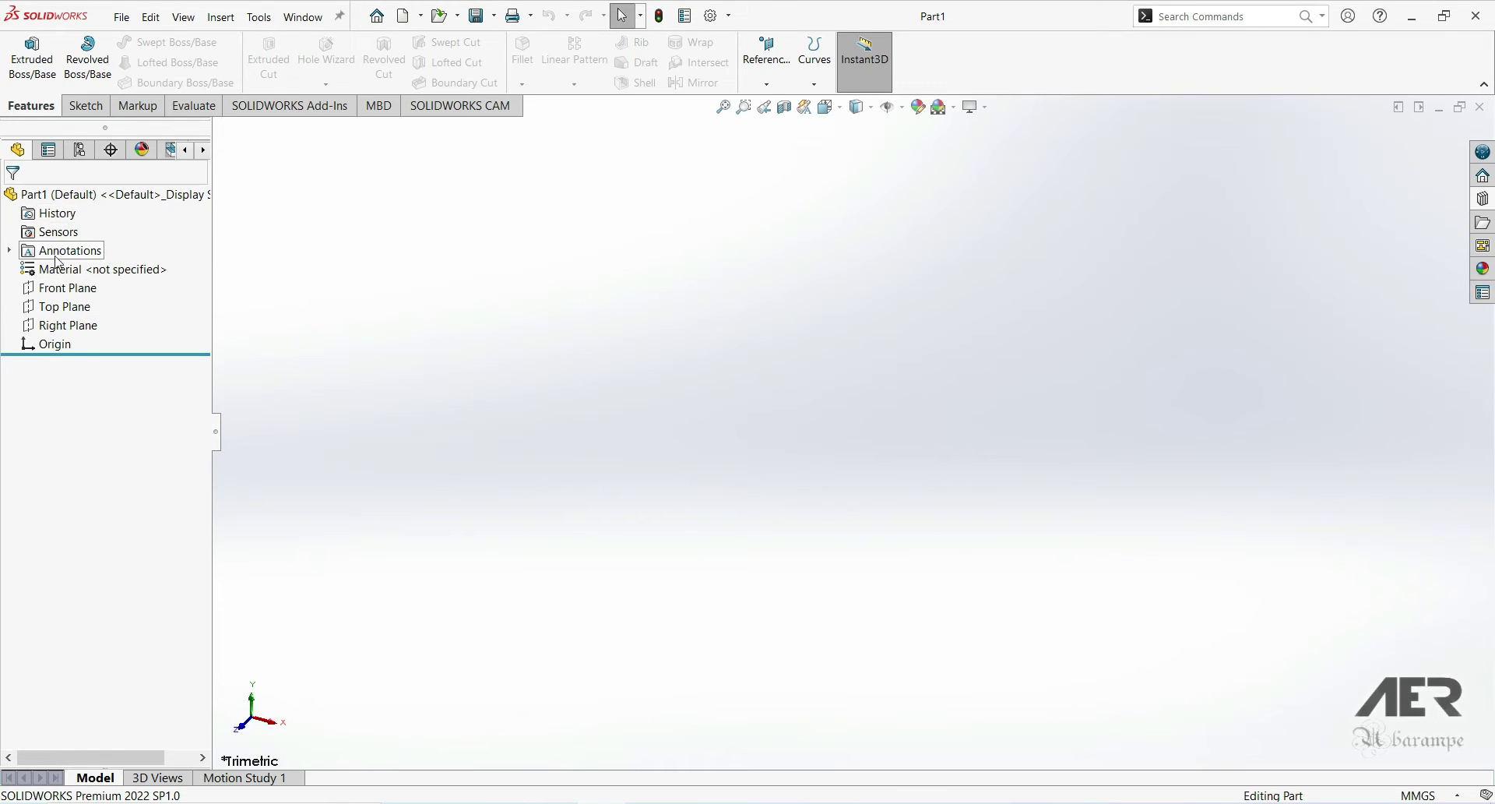
Step: Widen the FeatureManager design tree area so that all its manager icons fit without scrolling
{"action": "left_click", "coordinate": [95, 356]}
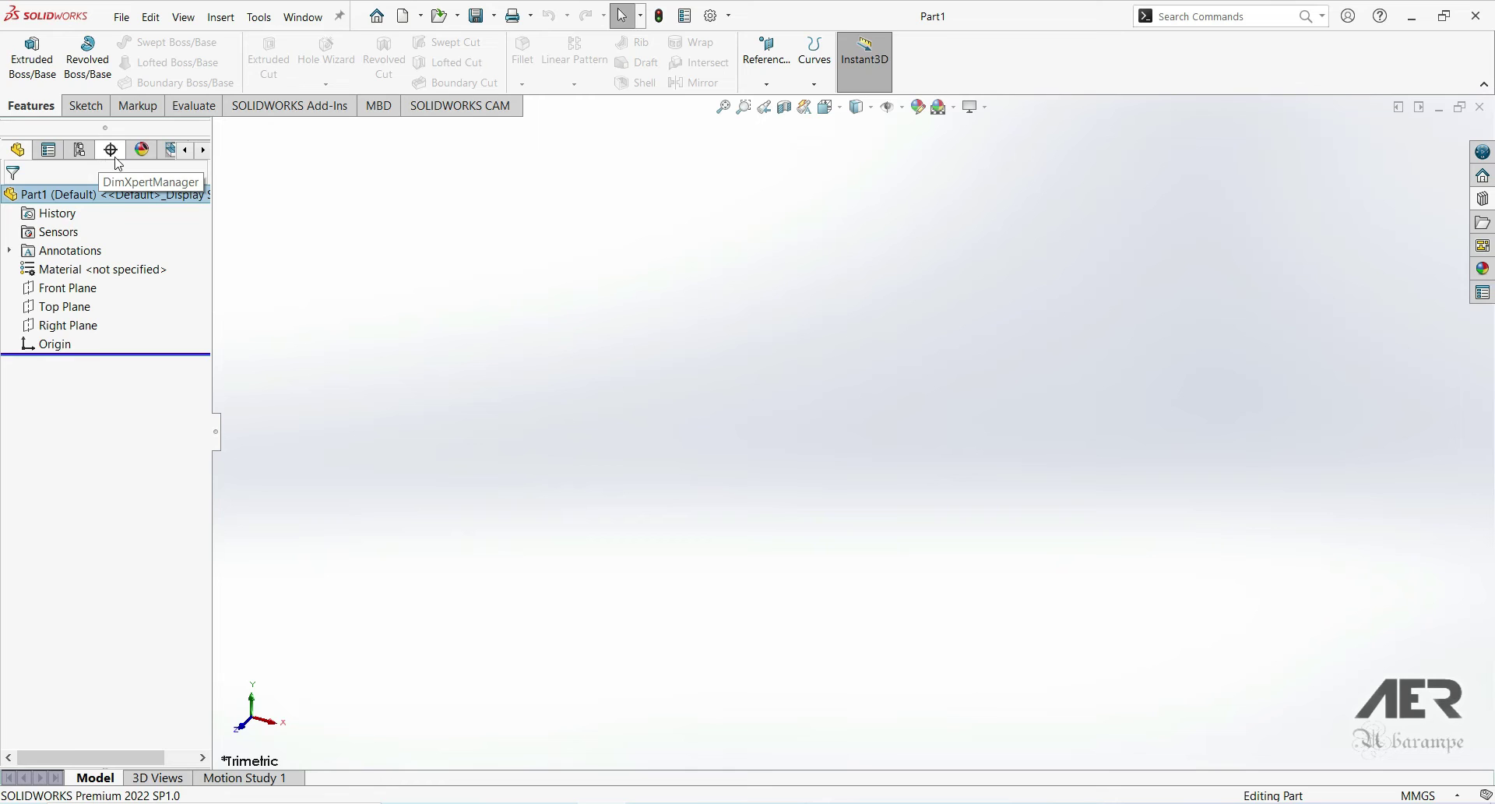
{"action": "left_click", "coordinate": [203, 150]}
{"action": "left_click", "coordinate": [204, 149]}
{"action": "left_click", "coordinate": [204, 150]}
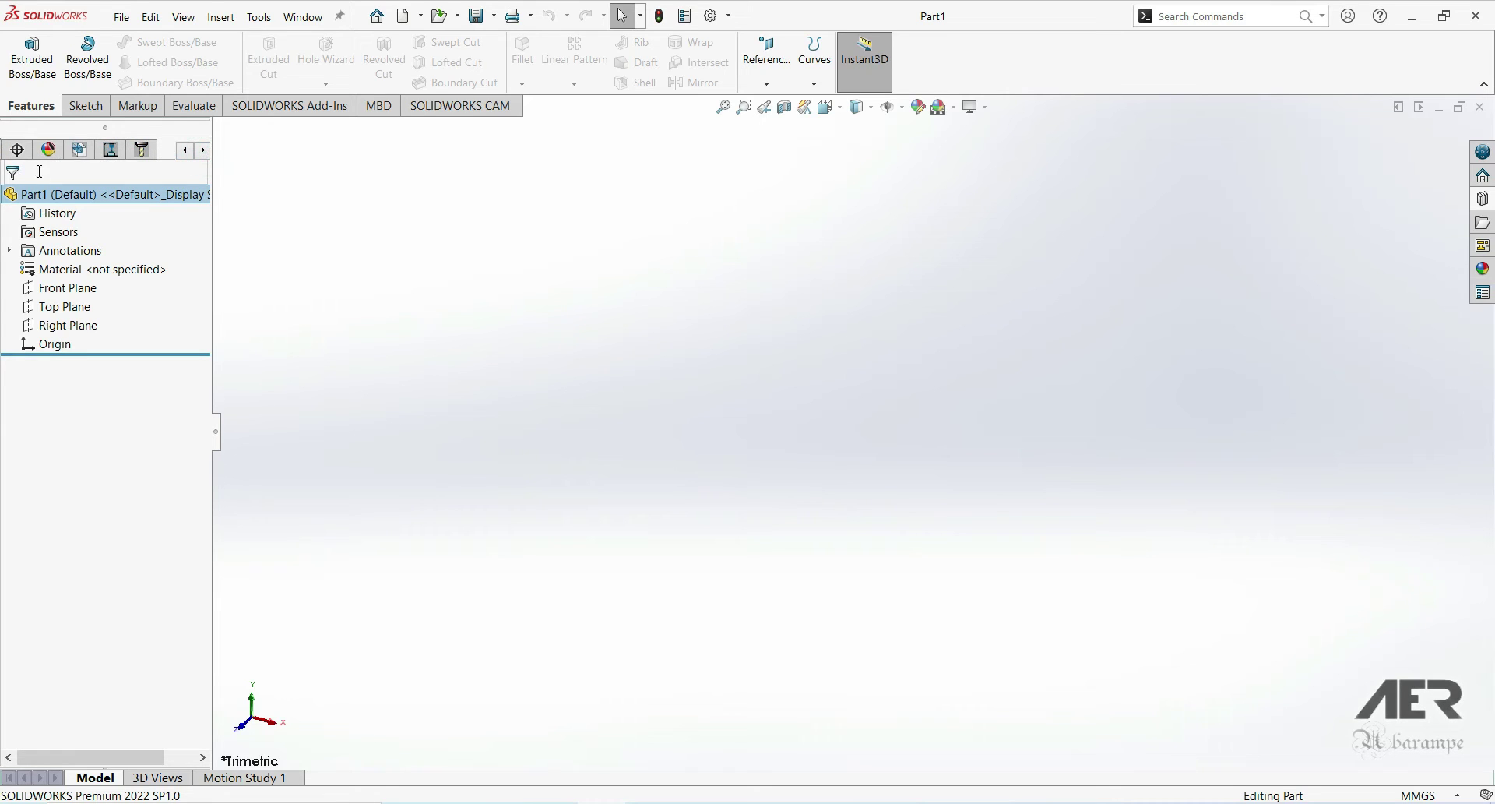
{"action": "left_click", "coordinate": [185, 150]}
{"action": "left_click", "coordinate": [184, 150]}
{"action": "left_click", "coordinate": [185, 149]}
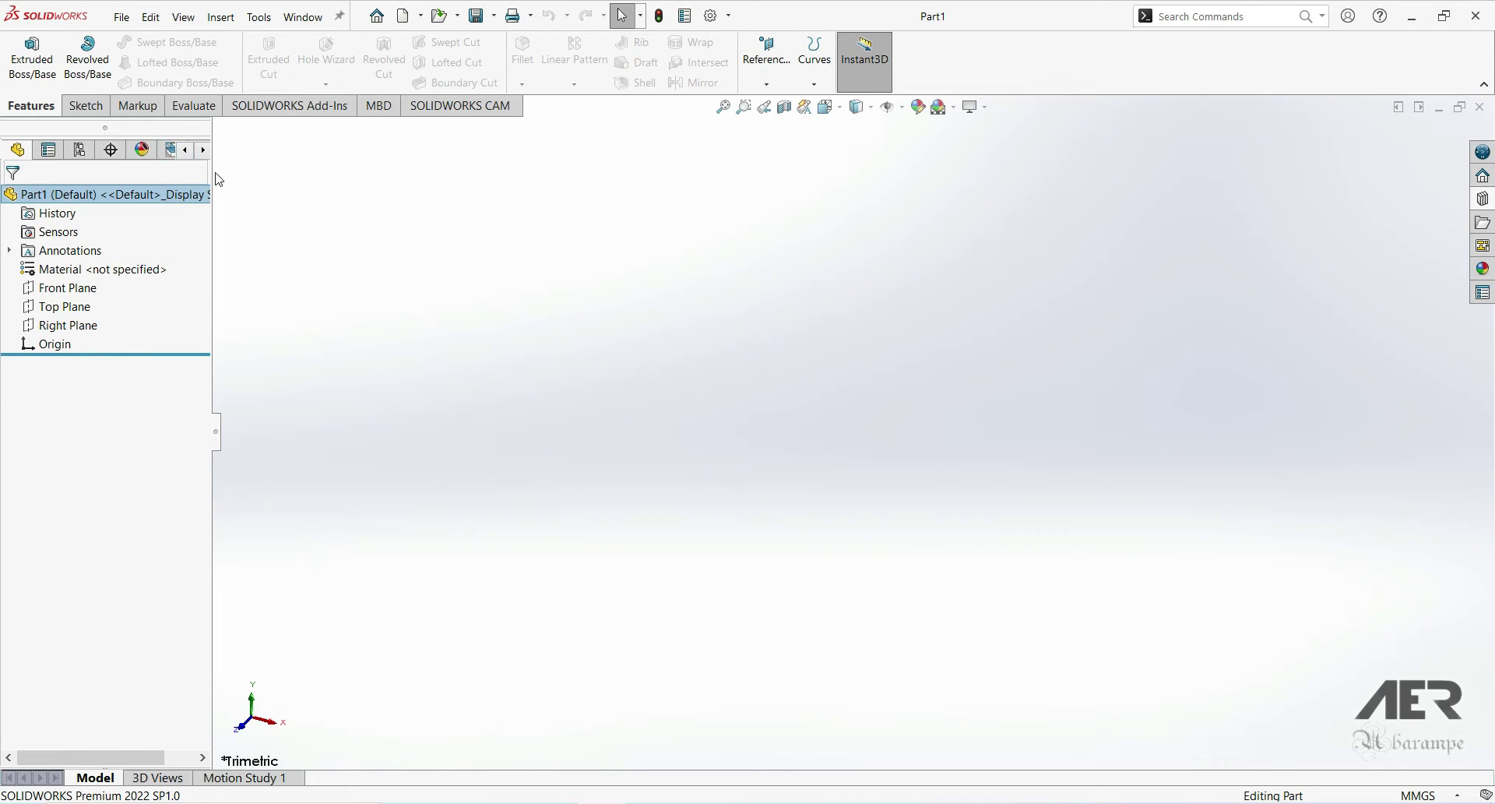
{"action": "left_click_drag", "start_coordinate": [212, 172], "coordinate": [268, 163]}
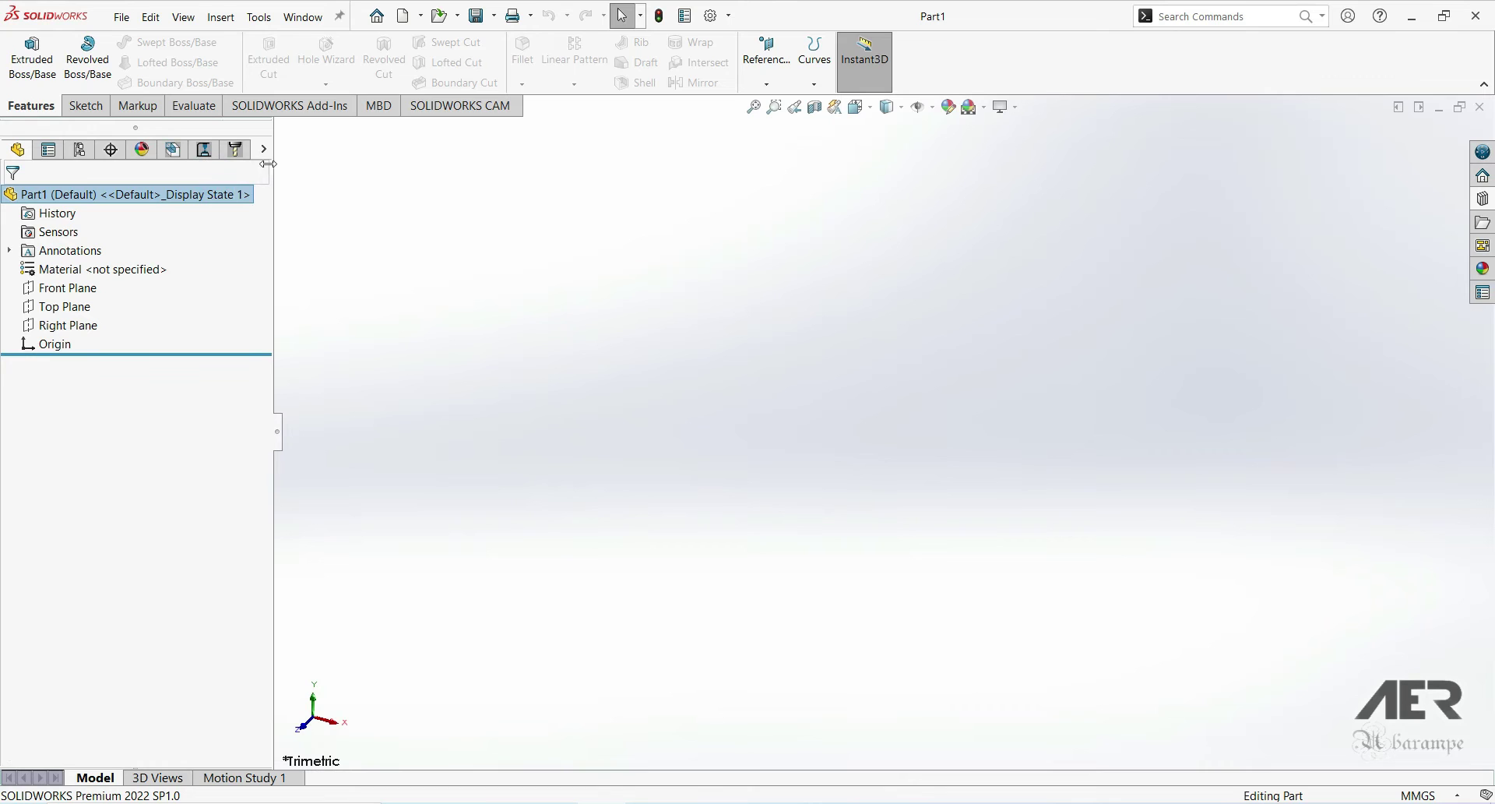
Step: Expand the display pane beside the feature tree to examine its columns, and collapse it again
{"action": "left_click", "coordinate": [263, 151]}
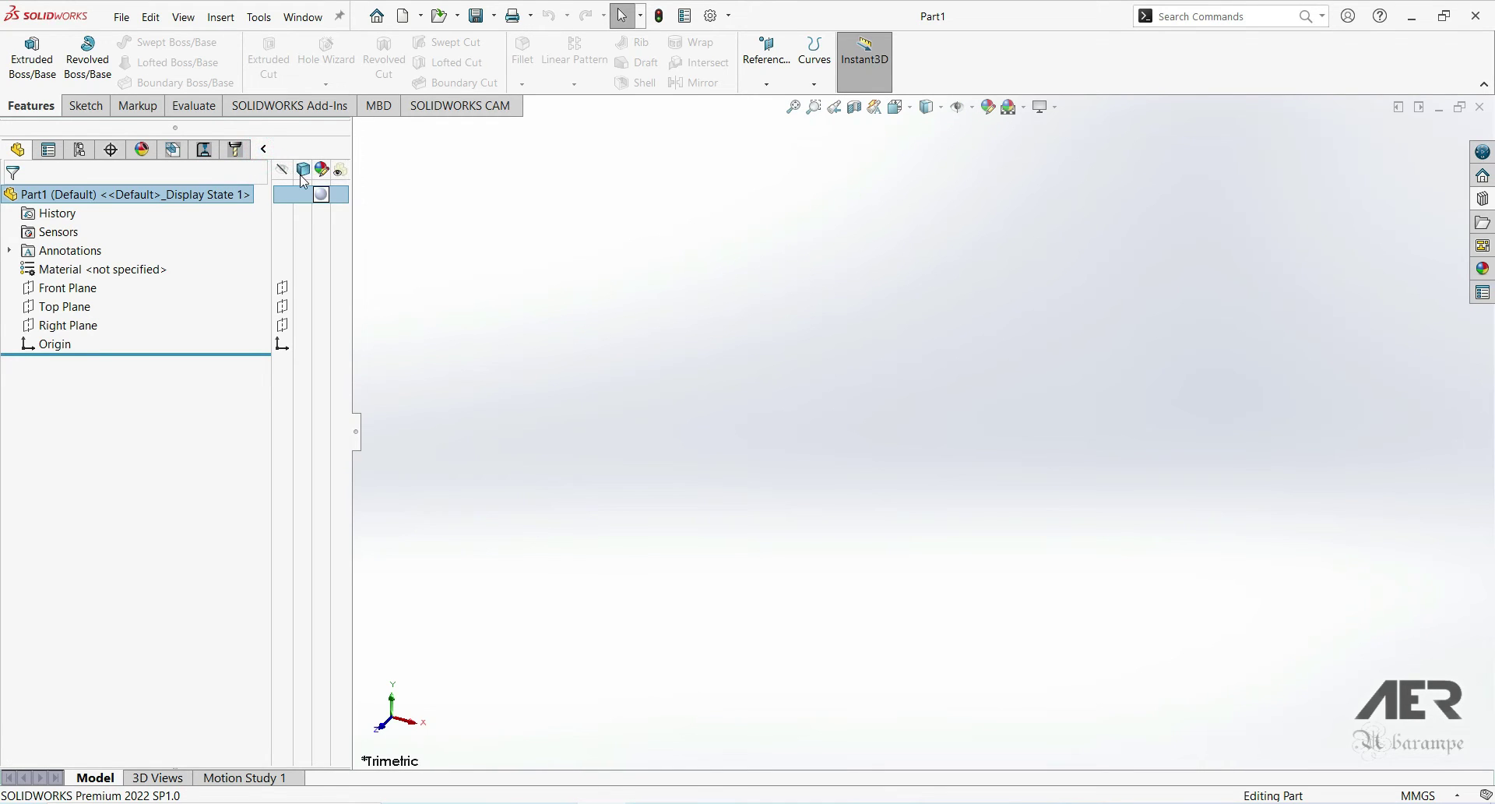
{"action": "mouse_move", "coordinate": [322, 181]}
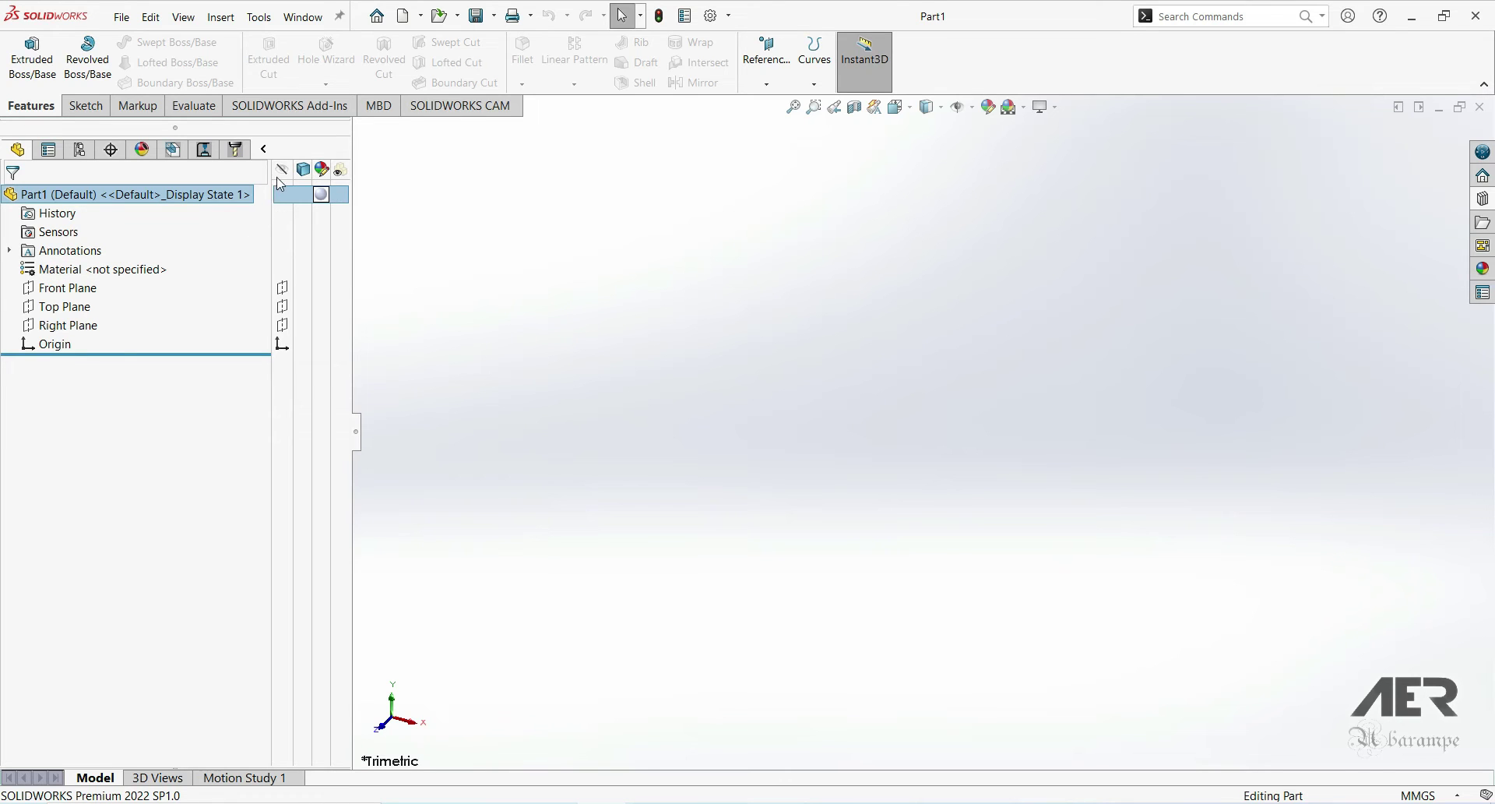
{"action": "left_click", "coordinate": [263, 151]}
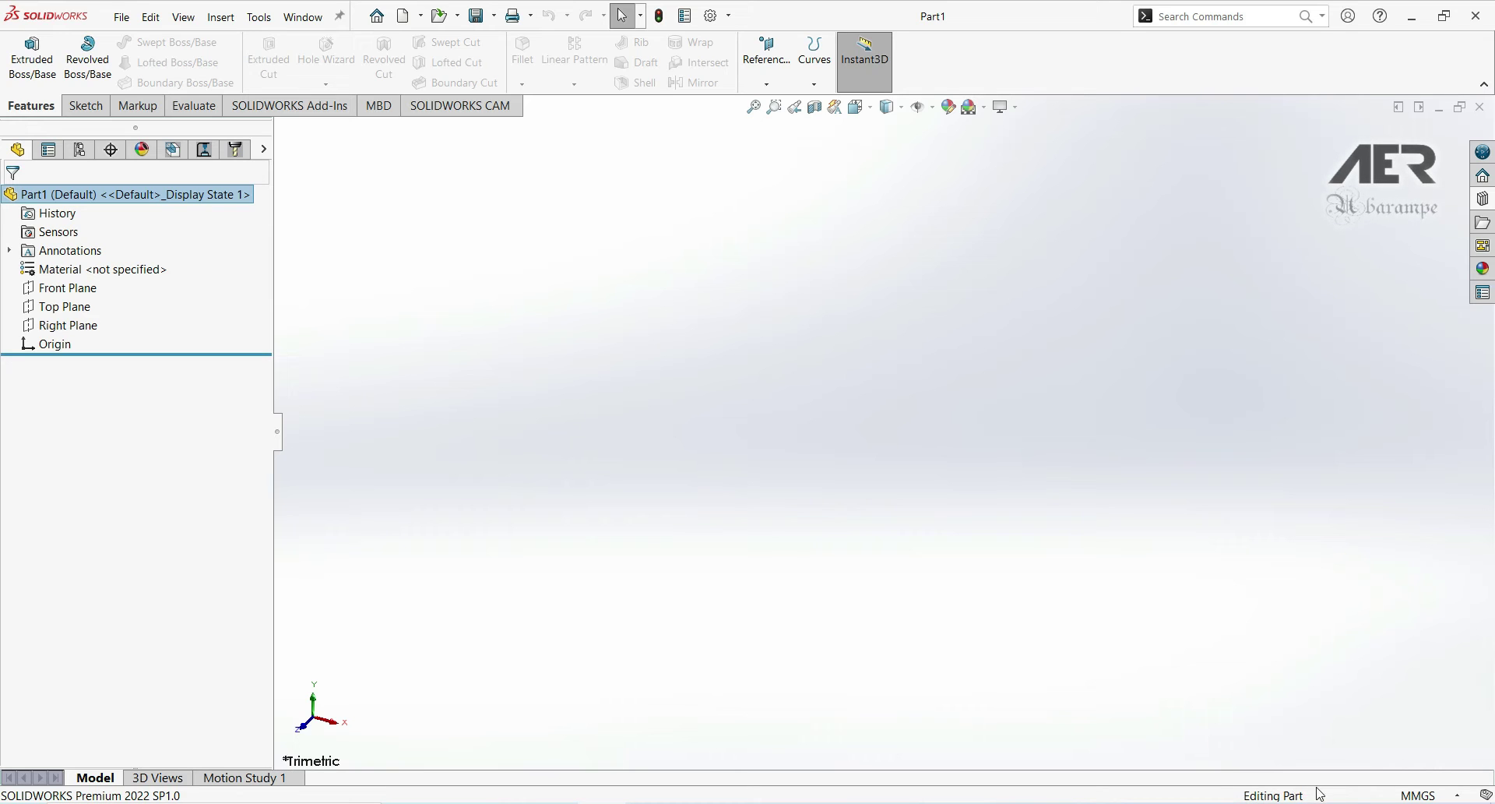
Step: Show the list of available document unit systems and close it without changing the units
{"action": "left_click", "coordinate": [1427, 795]}
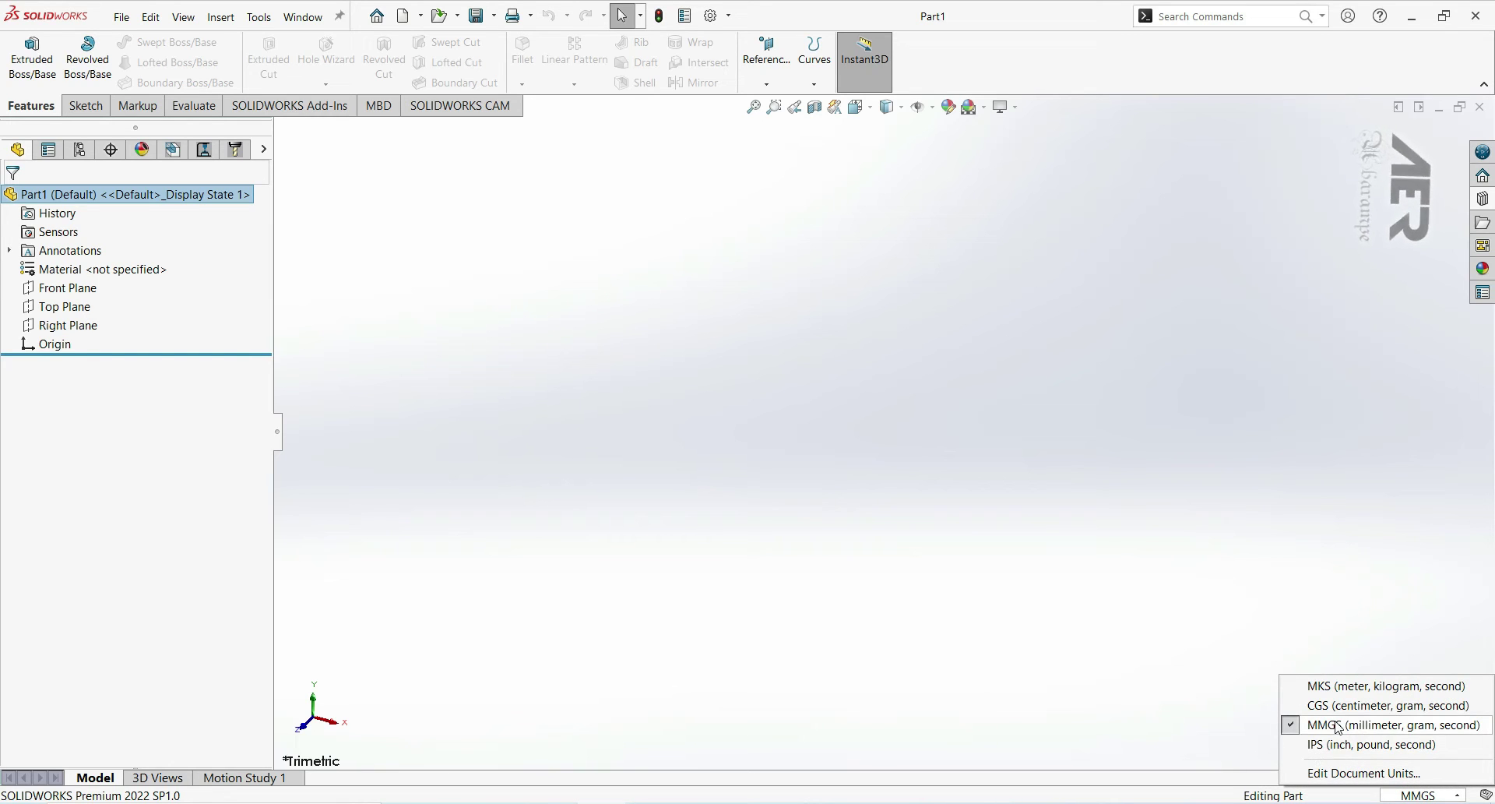
{"action": "left_click", "coordinate": [1277, 553]}
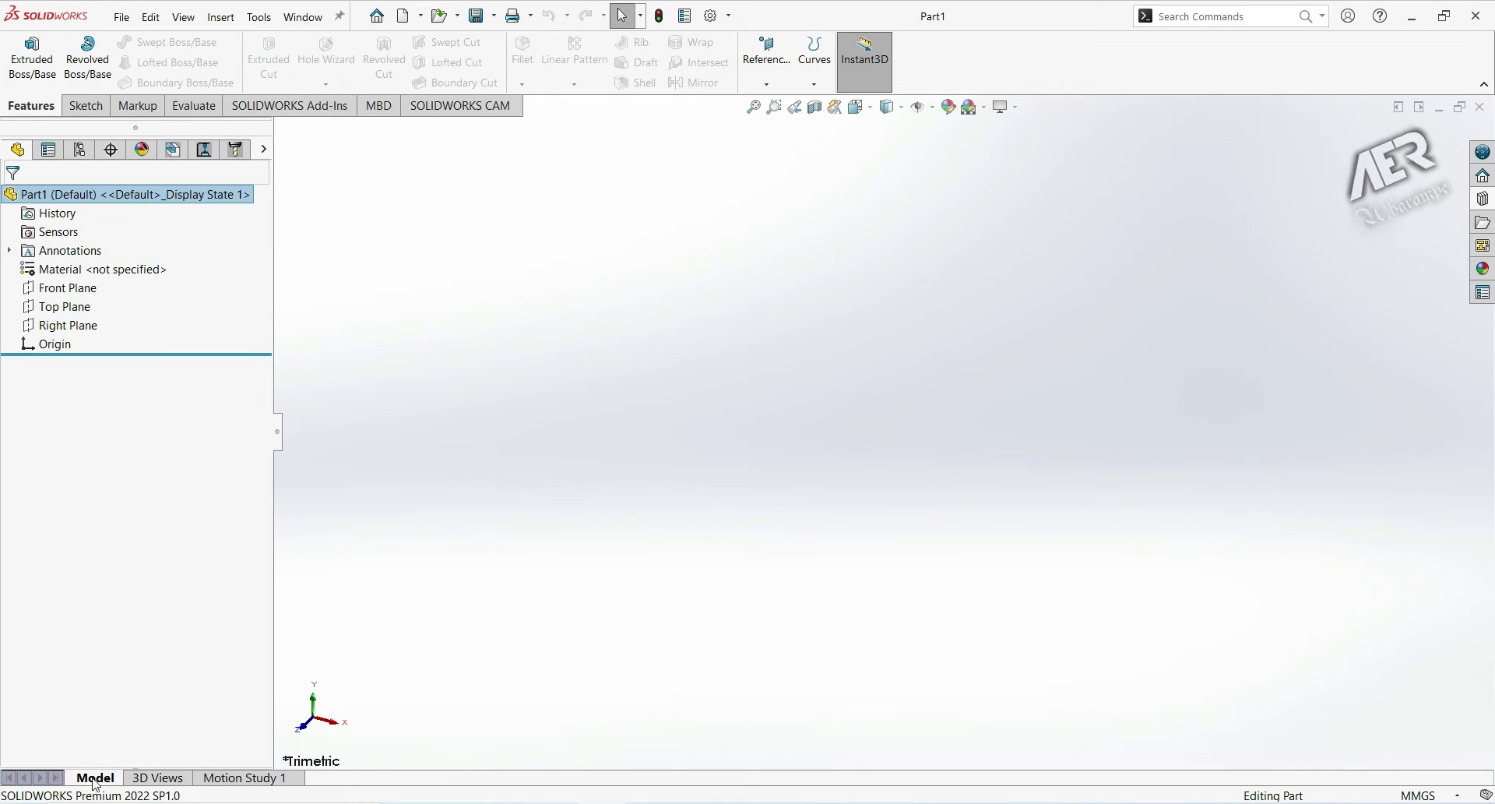
Step: View the 3D Views pane and the Motion Study 1 timeline, and return to the model view
{"action": "left_click", "coordinate": [158, 777]}
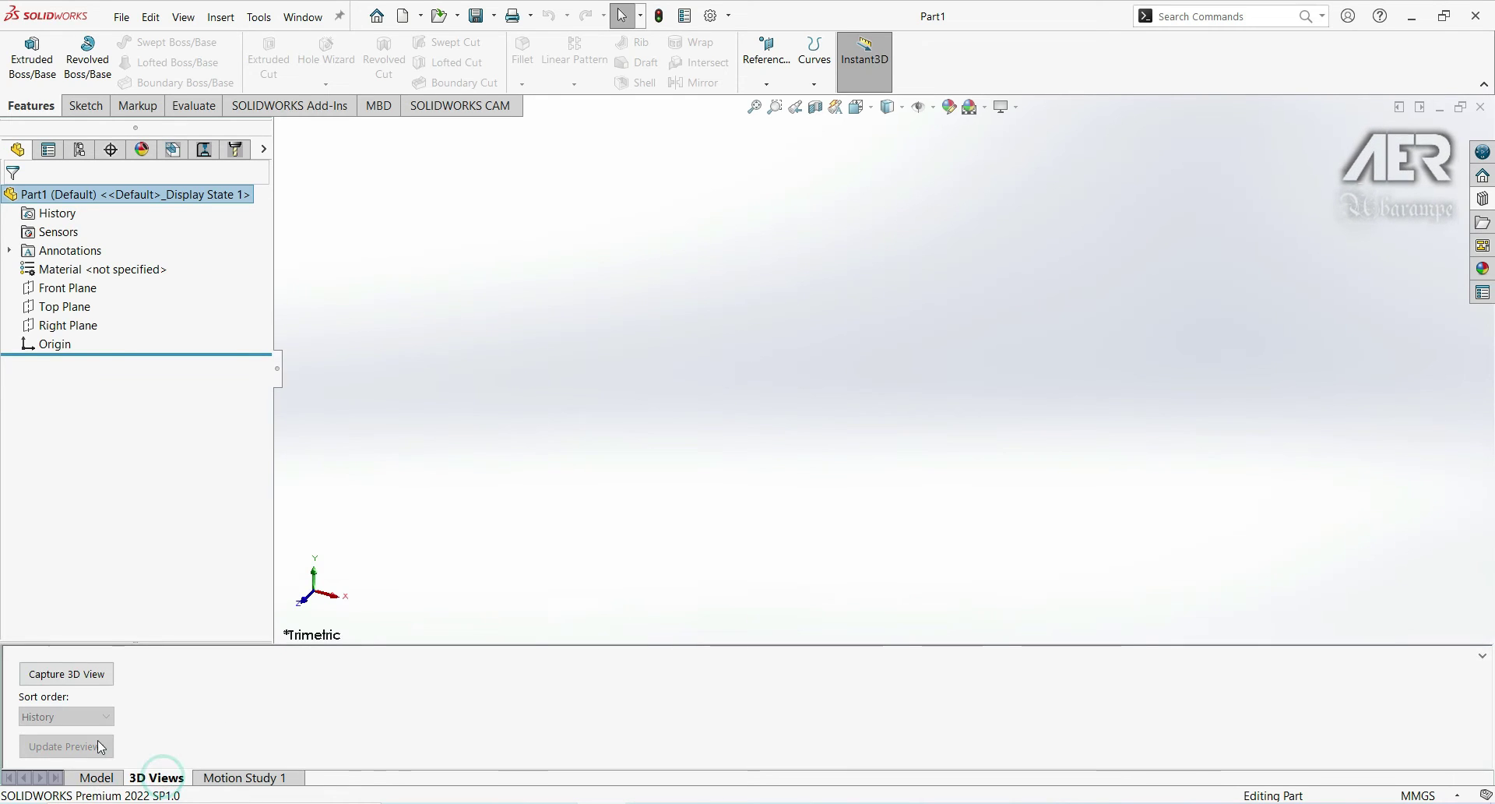
{"action": "left_click", "coordinate": [239, 777]}
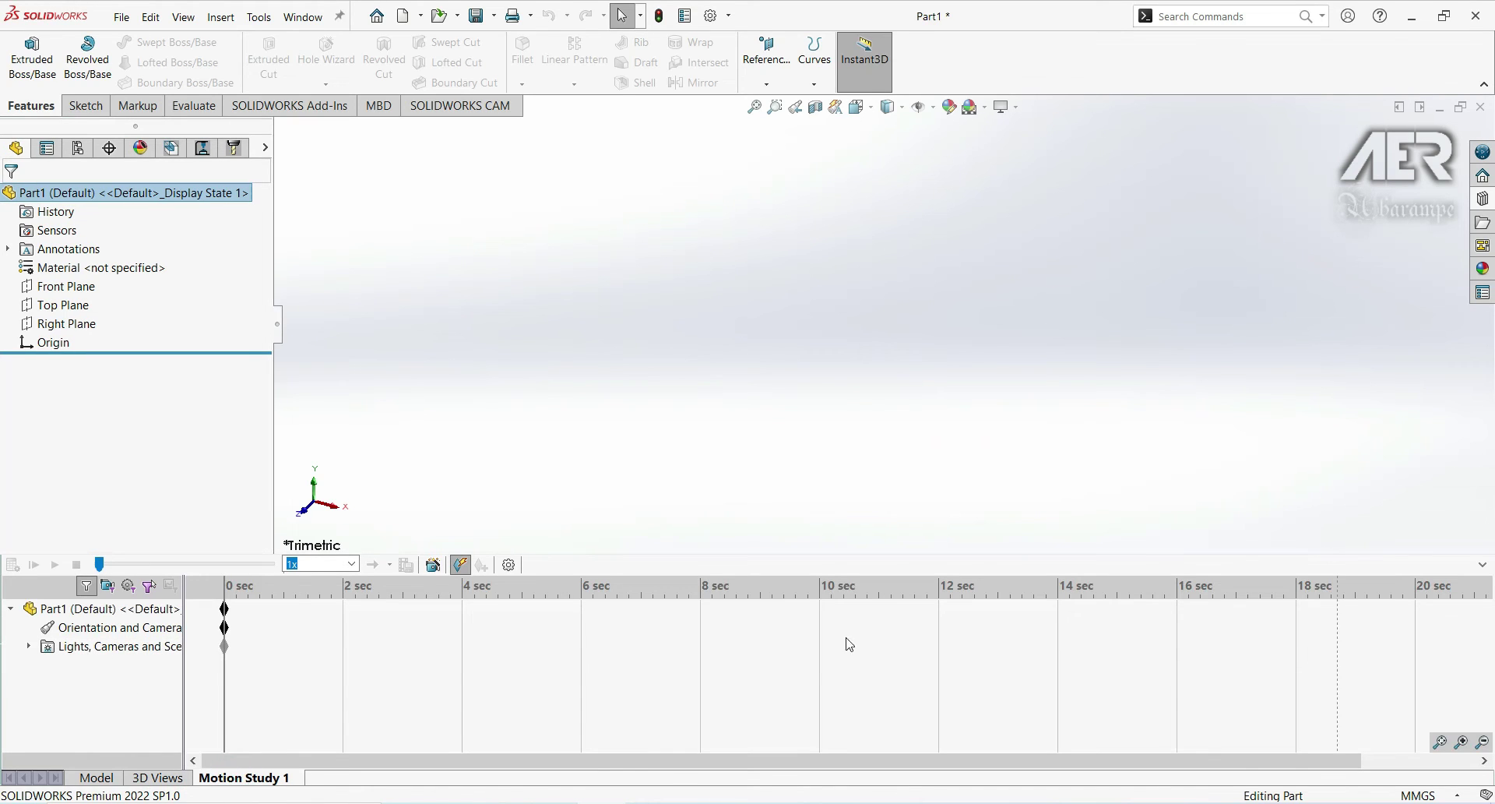
{"action": "left_click", "coordinate": [96, 777]}
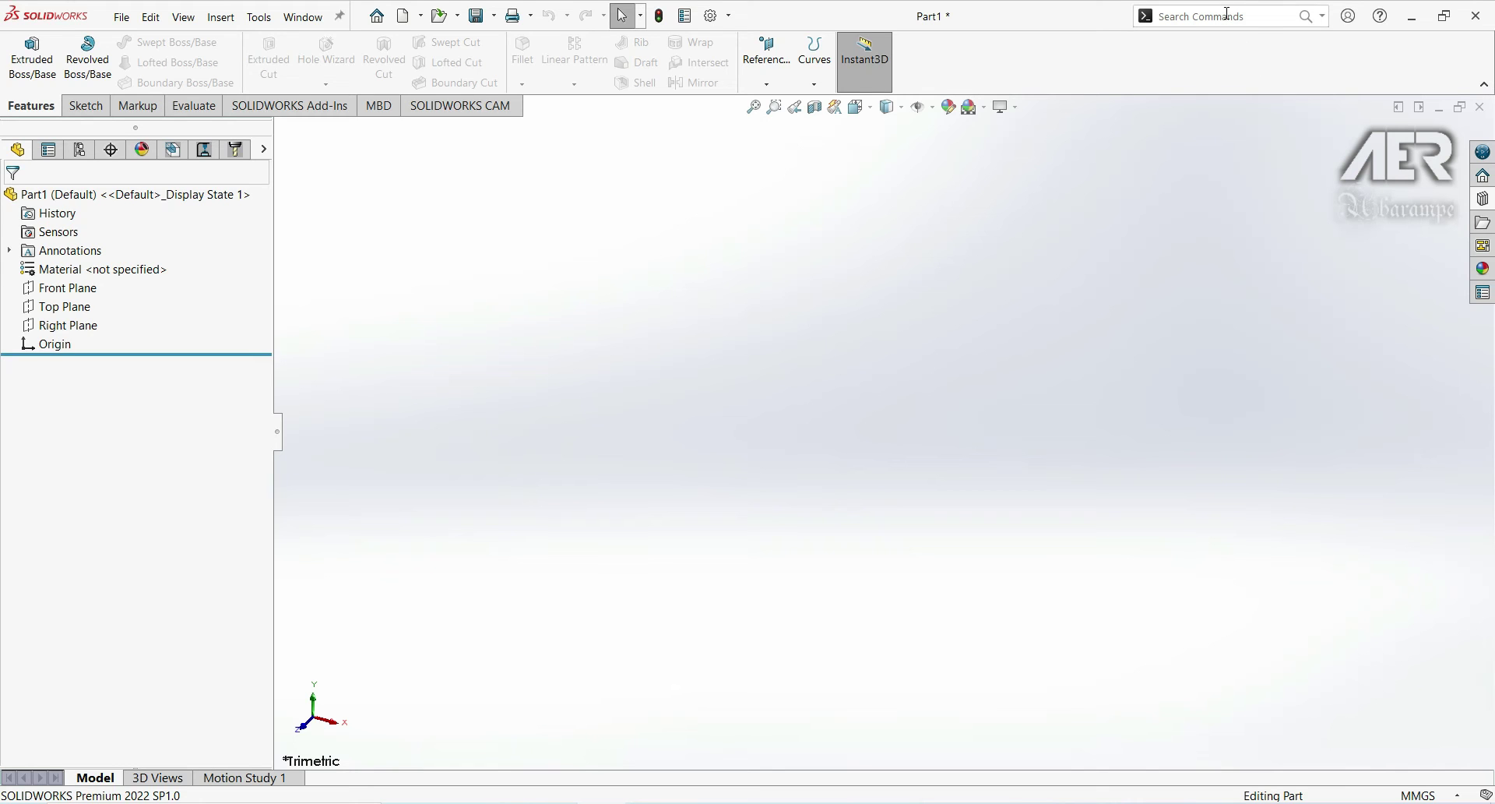
Step: Set the search scope to Commands
{"action": "left_click", "coordinate": [1323, 15]}
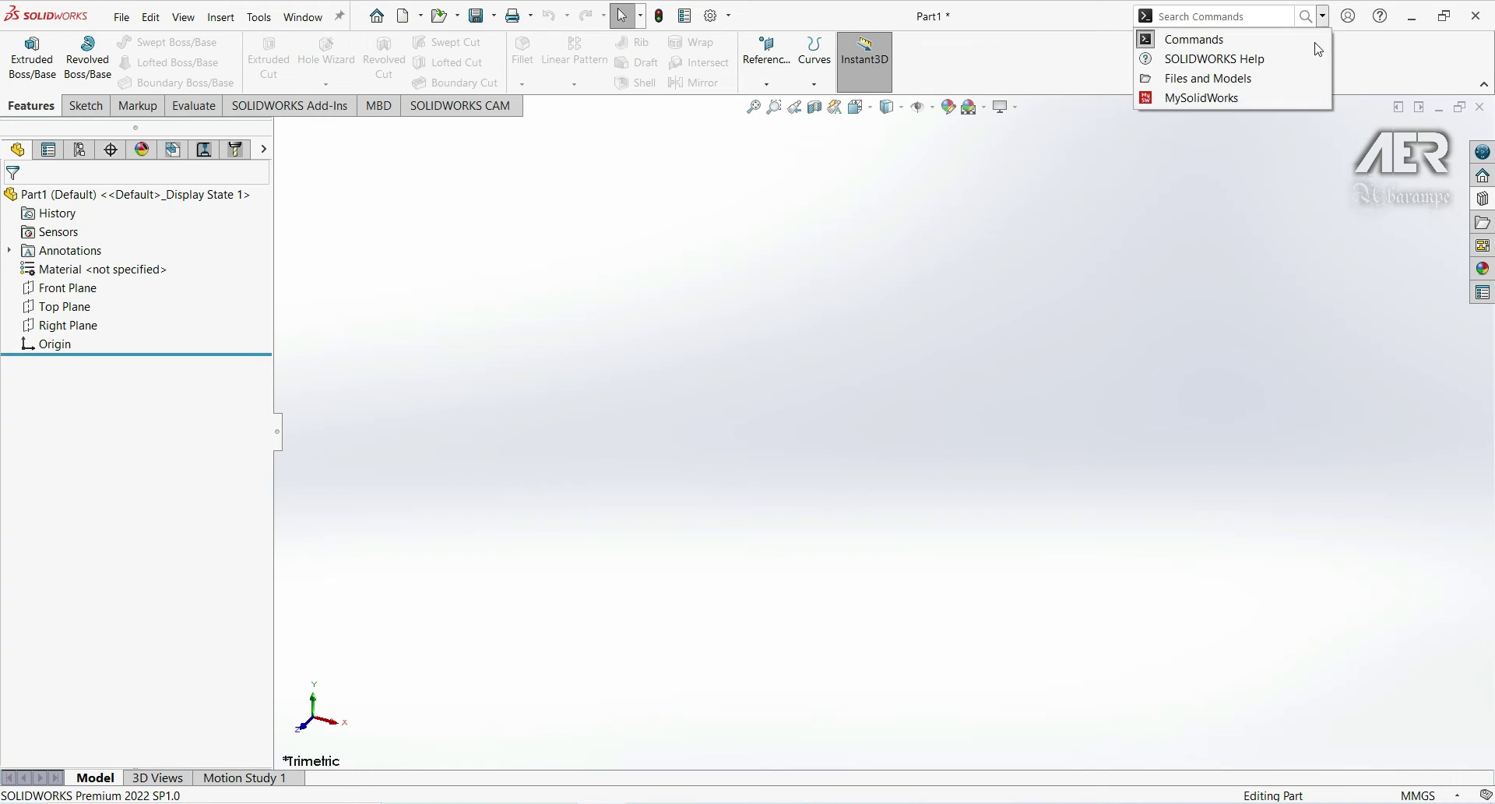
{"action": "left_click", "coordinate": [1195, 43]}
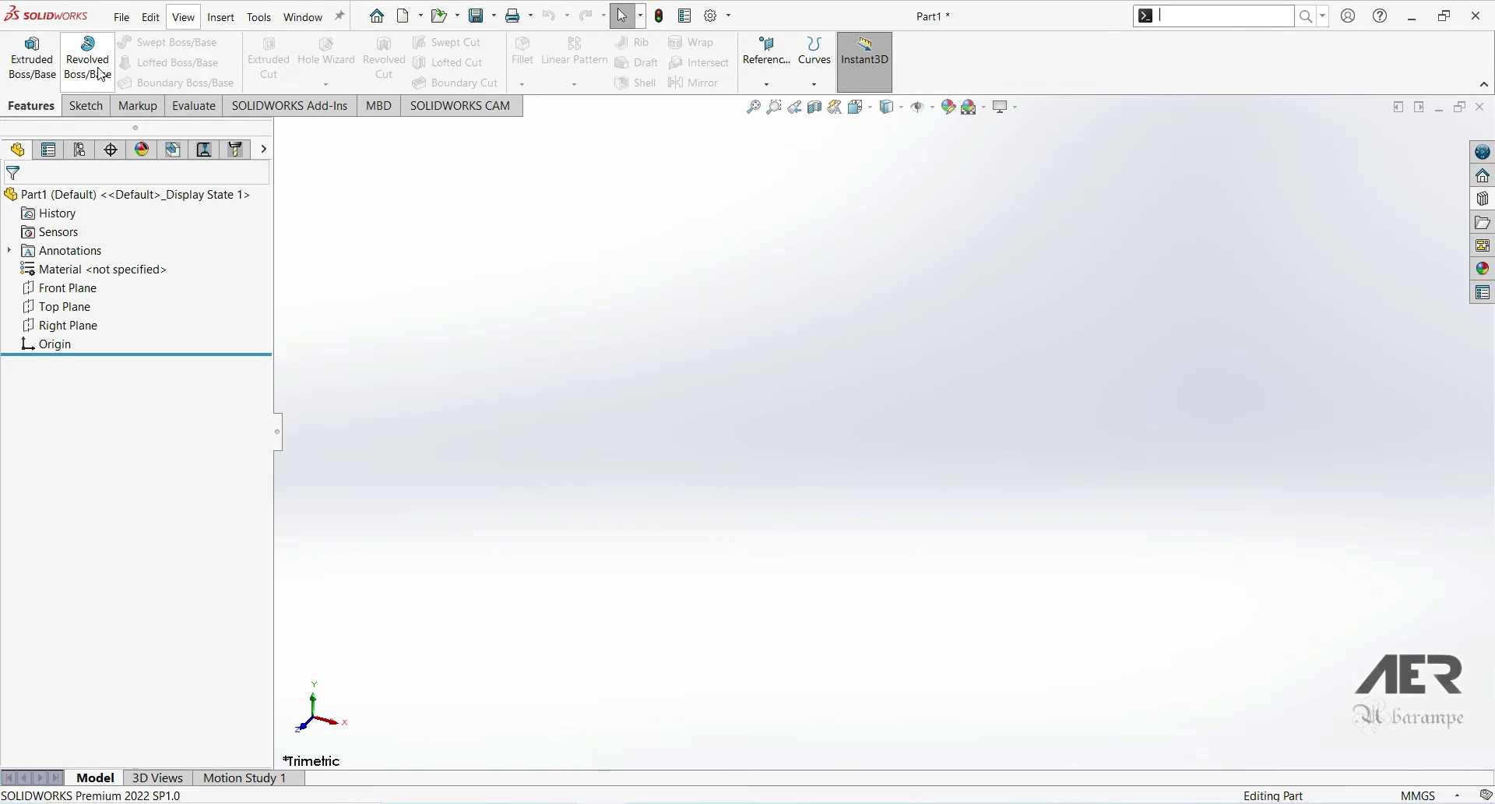
Step: Browse the Sketch and Markup tool sets of the CommandManager and return to the Features tools
{"action": "left_click", "coordinate": [88, 107]}
{"action": "left_click", "coordinate": [140, 105]}
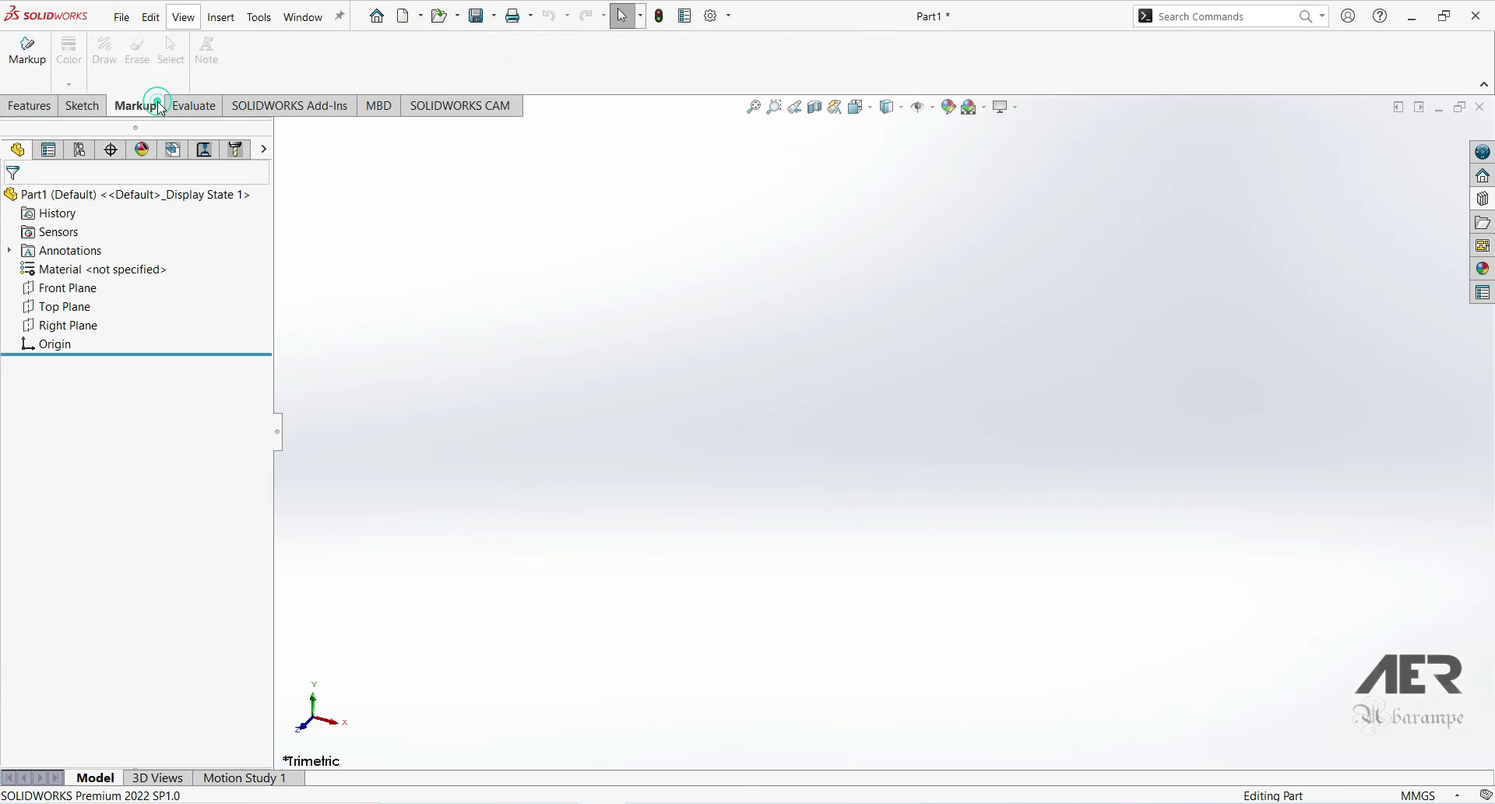
{"action": "left_click", "coordinate": [29, 105]}
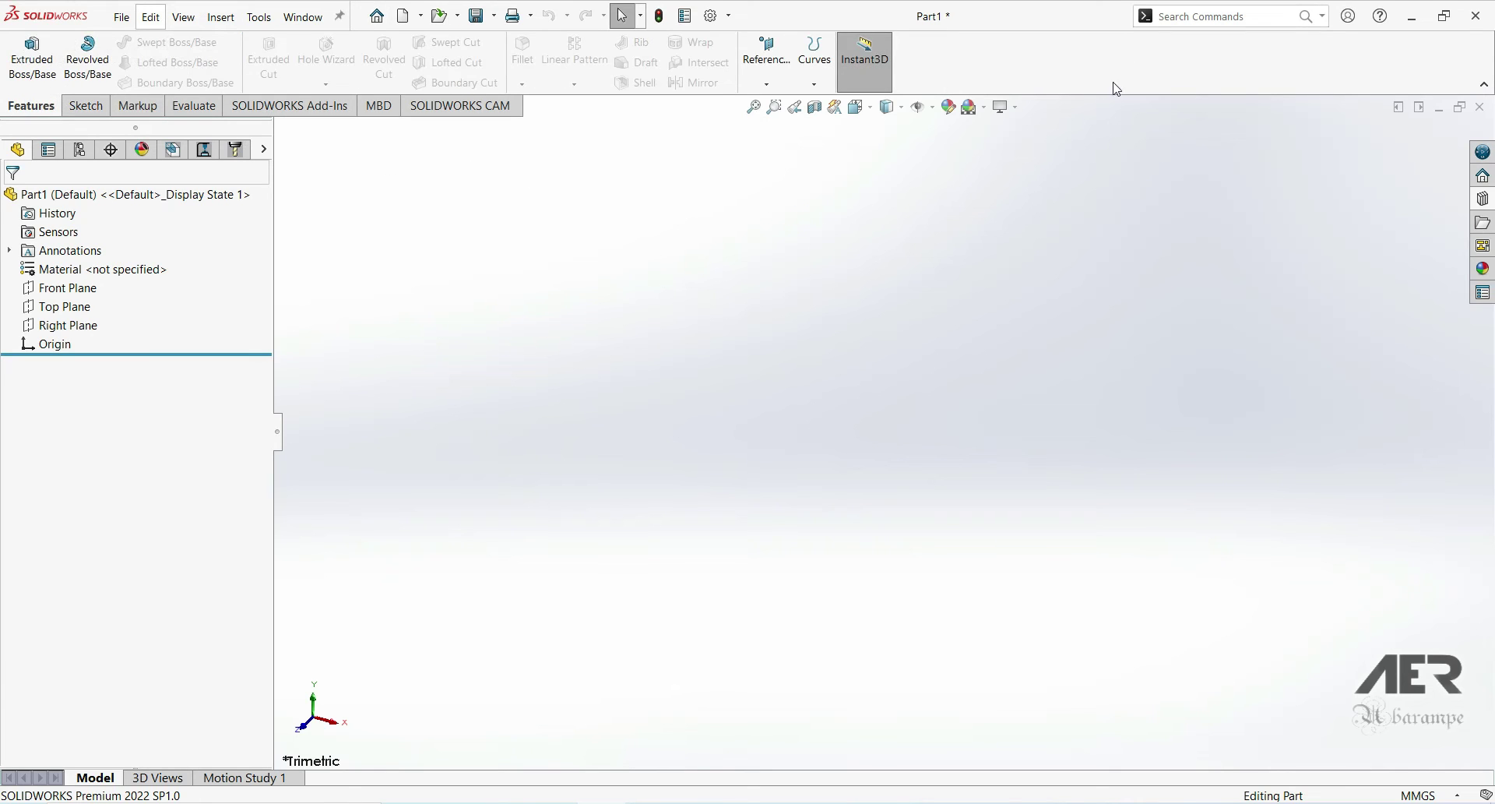
Step: Search the commands for "spl" and have the Spline command located in the CommandManager
{"action": "left_click", "coordinate": [1185, 20]}
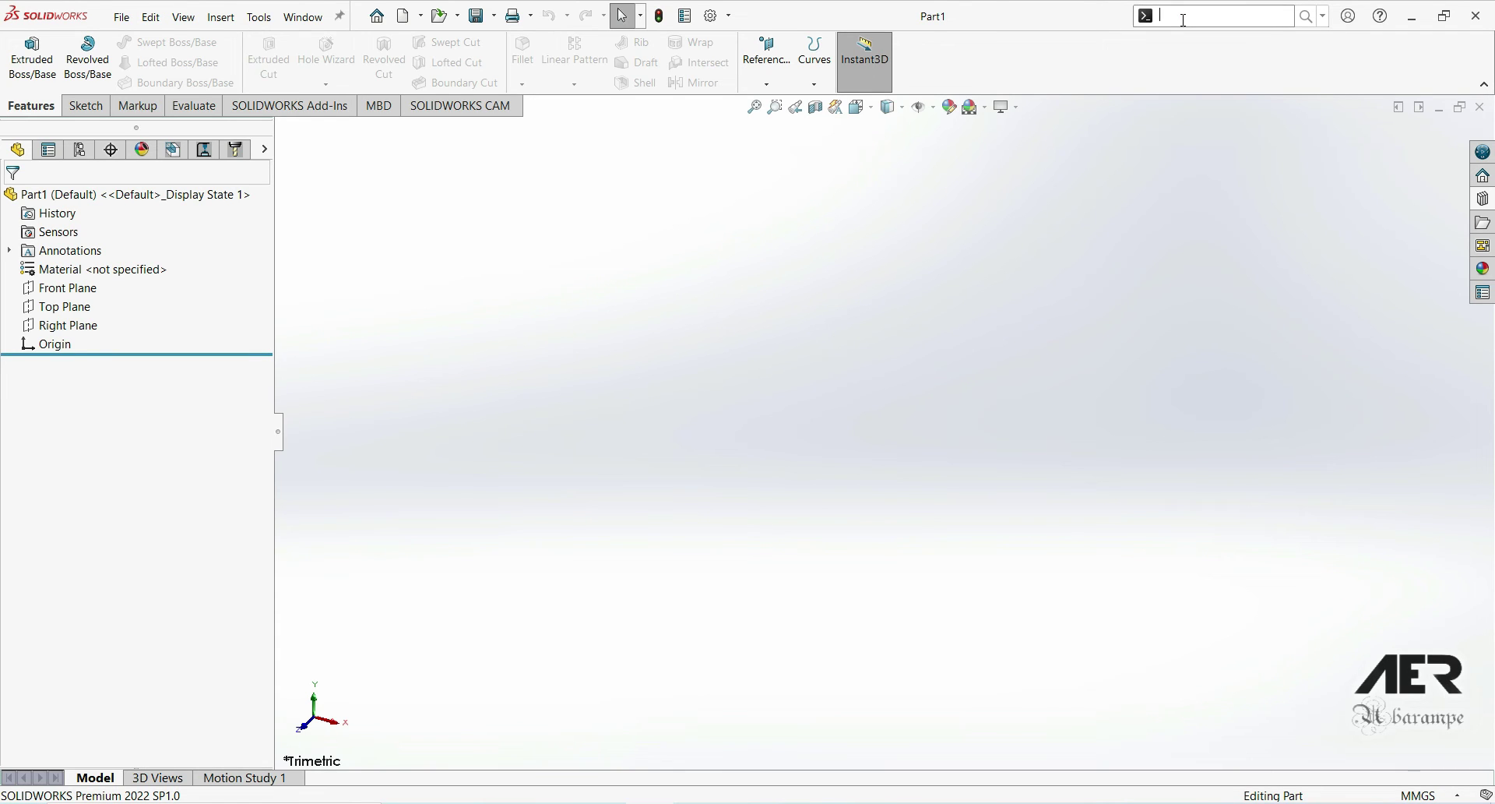
{"action": "type", "text": "spl"}
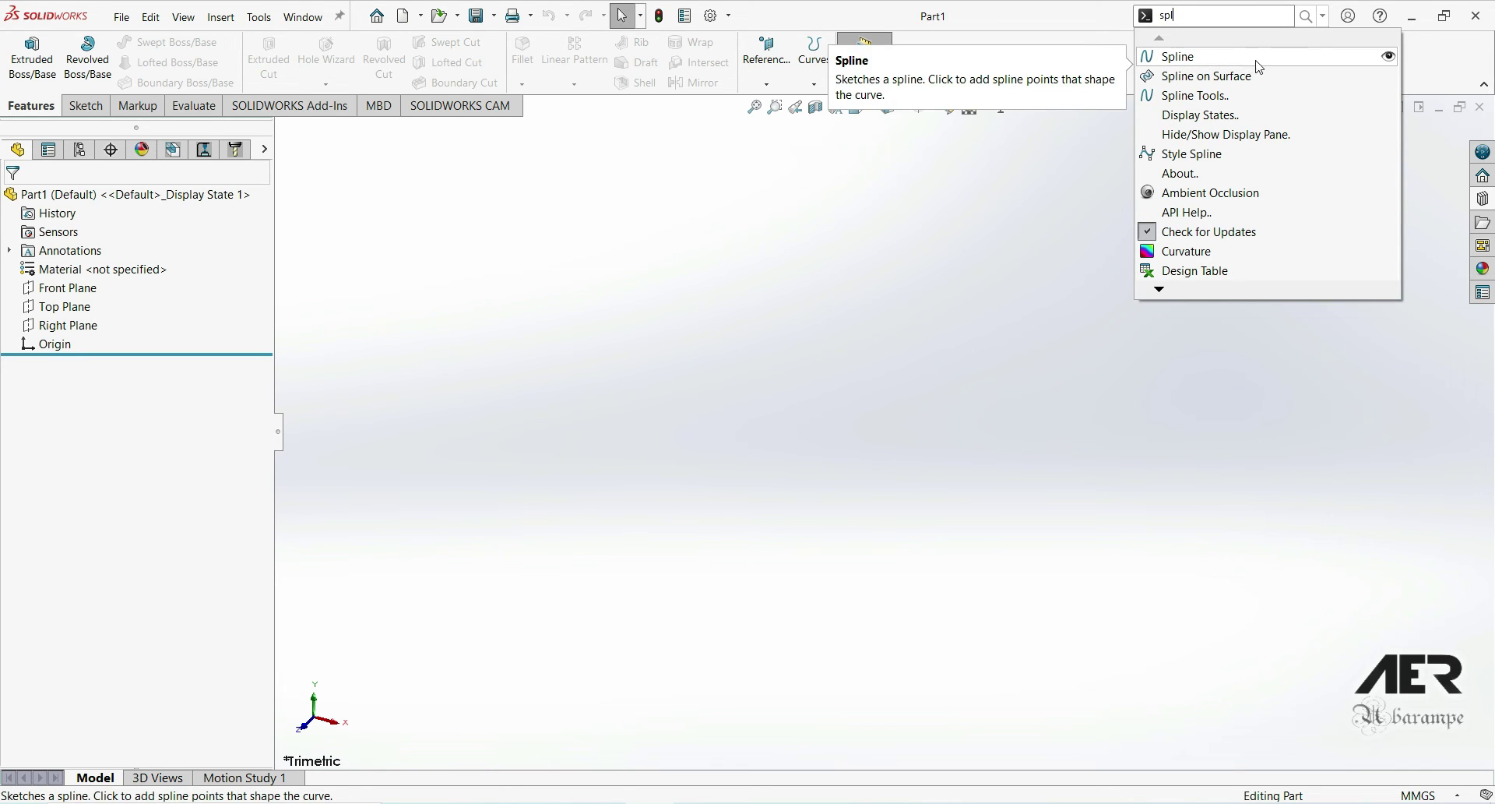
{"action": "left_click", "coordinate": [1390, 57]}
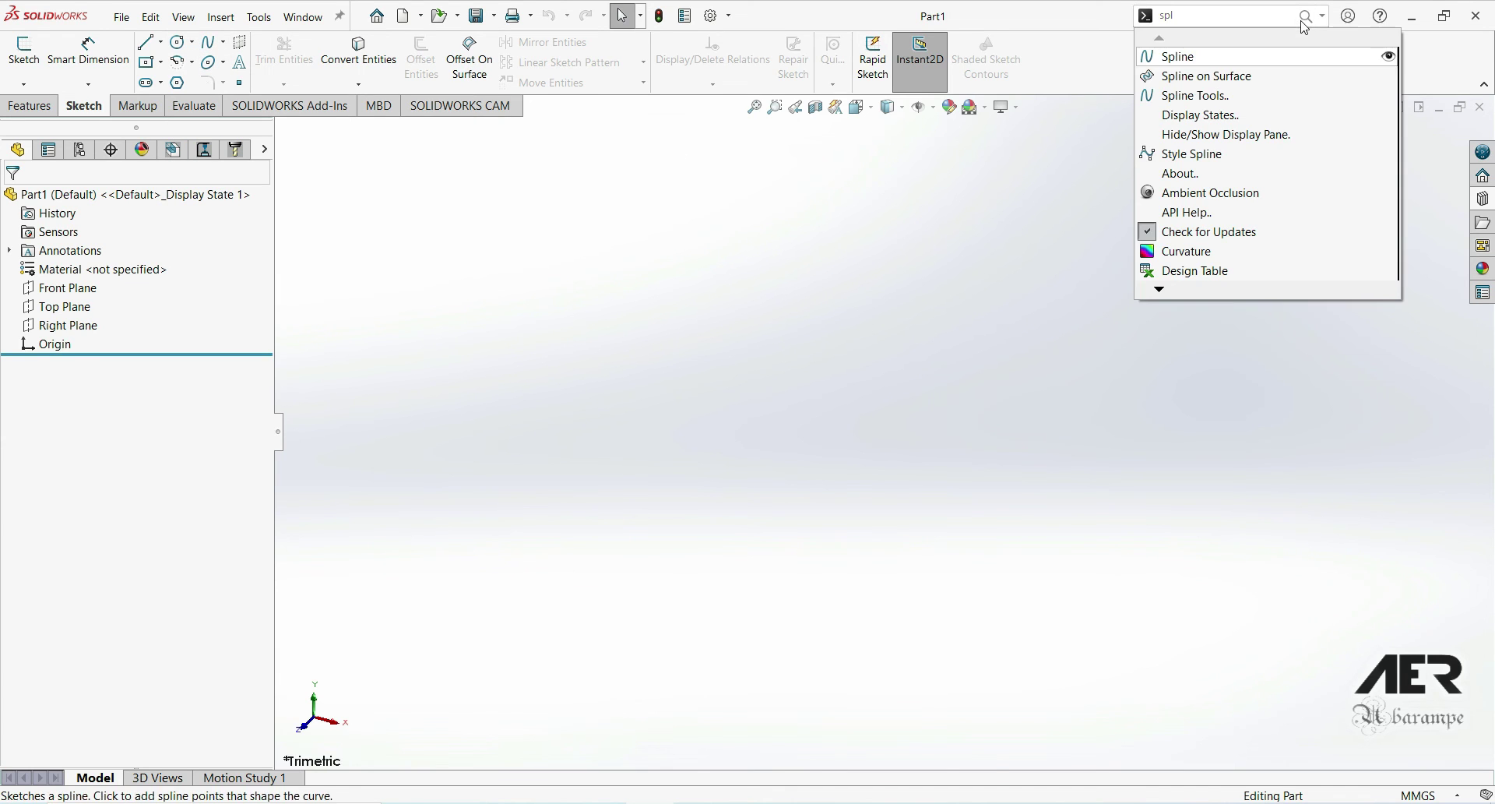
Step: Start the Spline command from the search results, cancel it at the plane selection and clear the search text
{"action": "left_click", "coordinate": [1185, 54]}
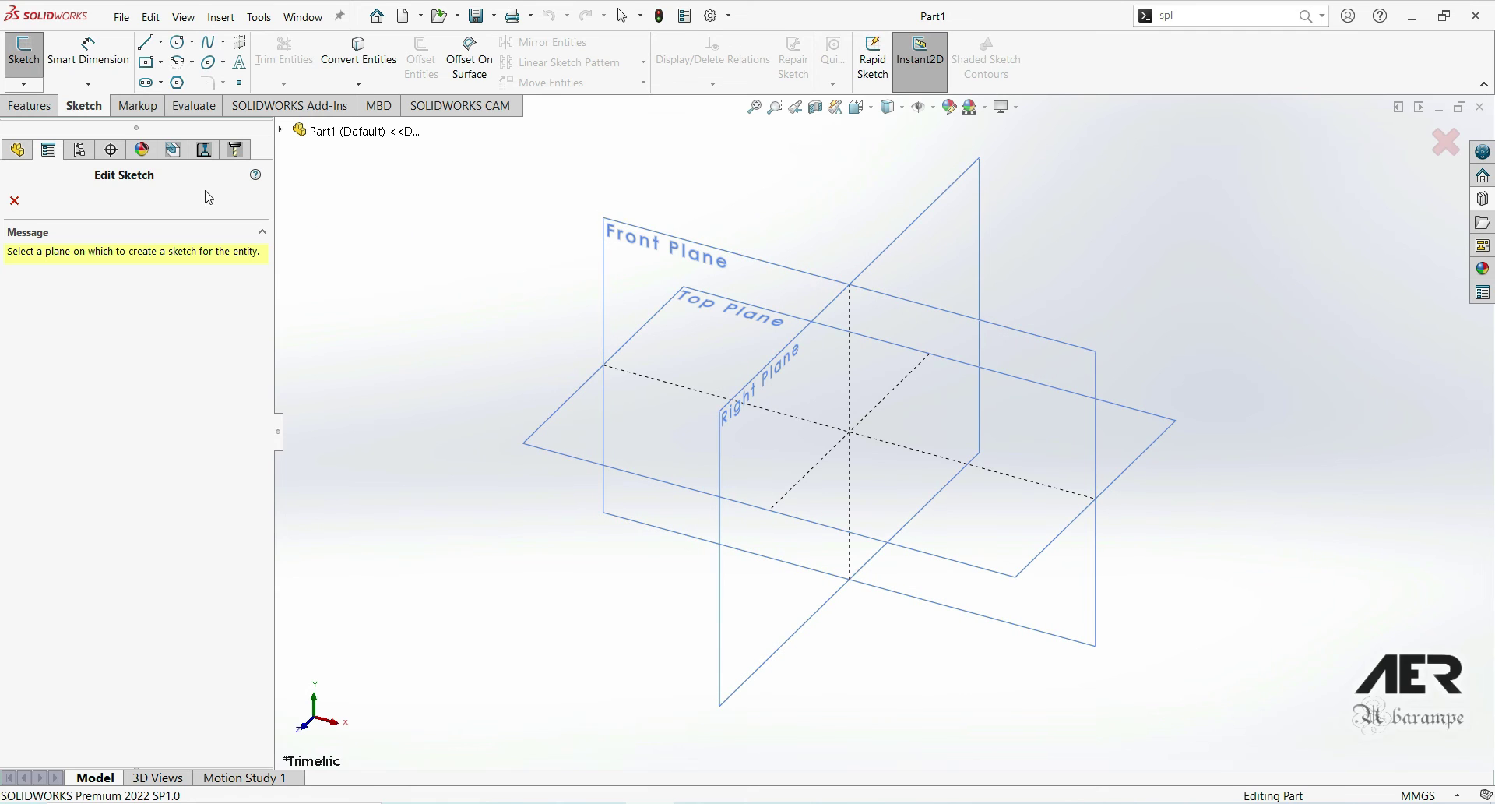
{"action": "left_click", "coordinate": [14, 200]}
{"action": "type", "text": "spli"}
{"action": "left_click", "coordinate": [1169, 6]}
{"action": "key", "text": "BackSpace"}
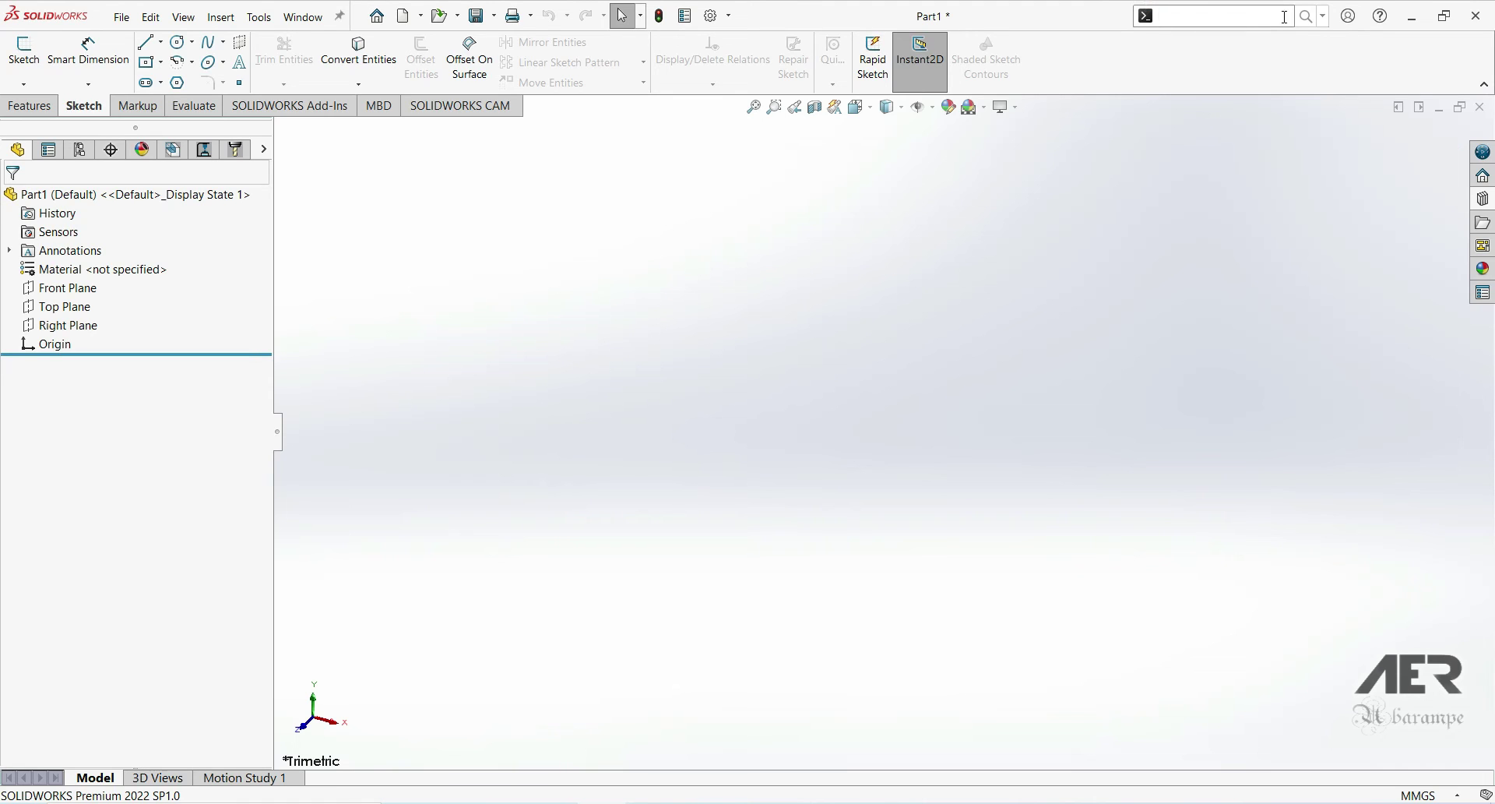
Step: Show the 3DEXPERIENCE login window and close it without signing in
{"action": "left_click", "coordinate": [1350, 17]}
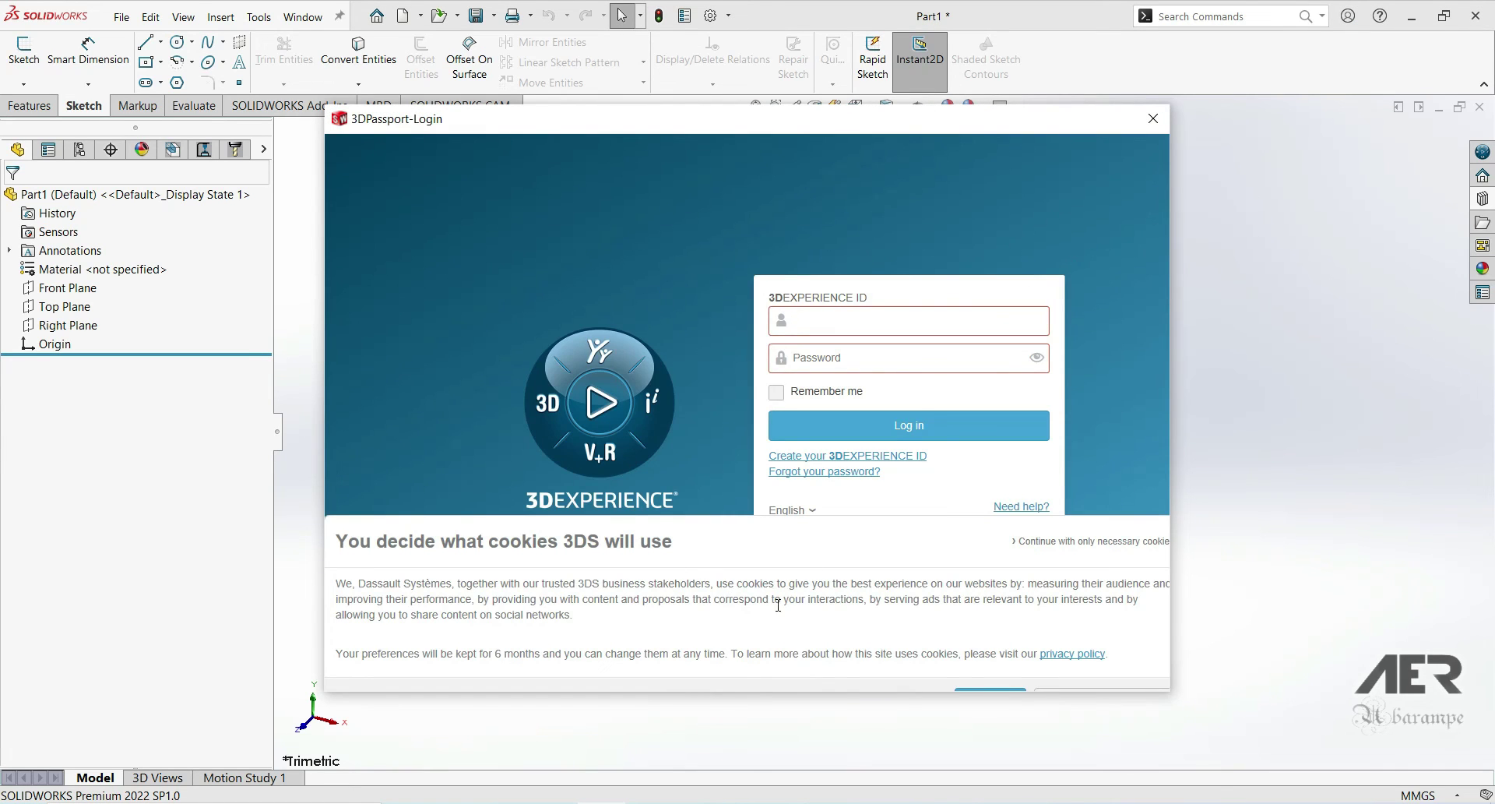
{"action": "left_click", "coordinate": [1153, 119]}
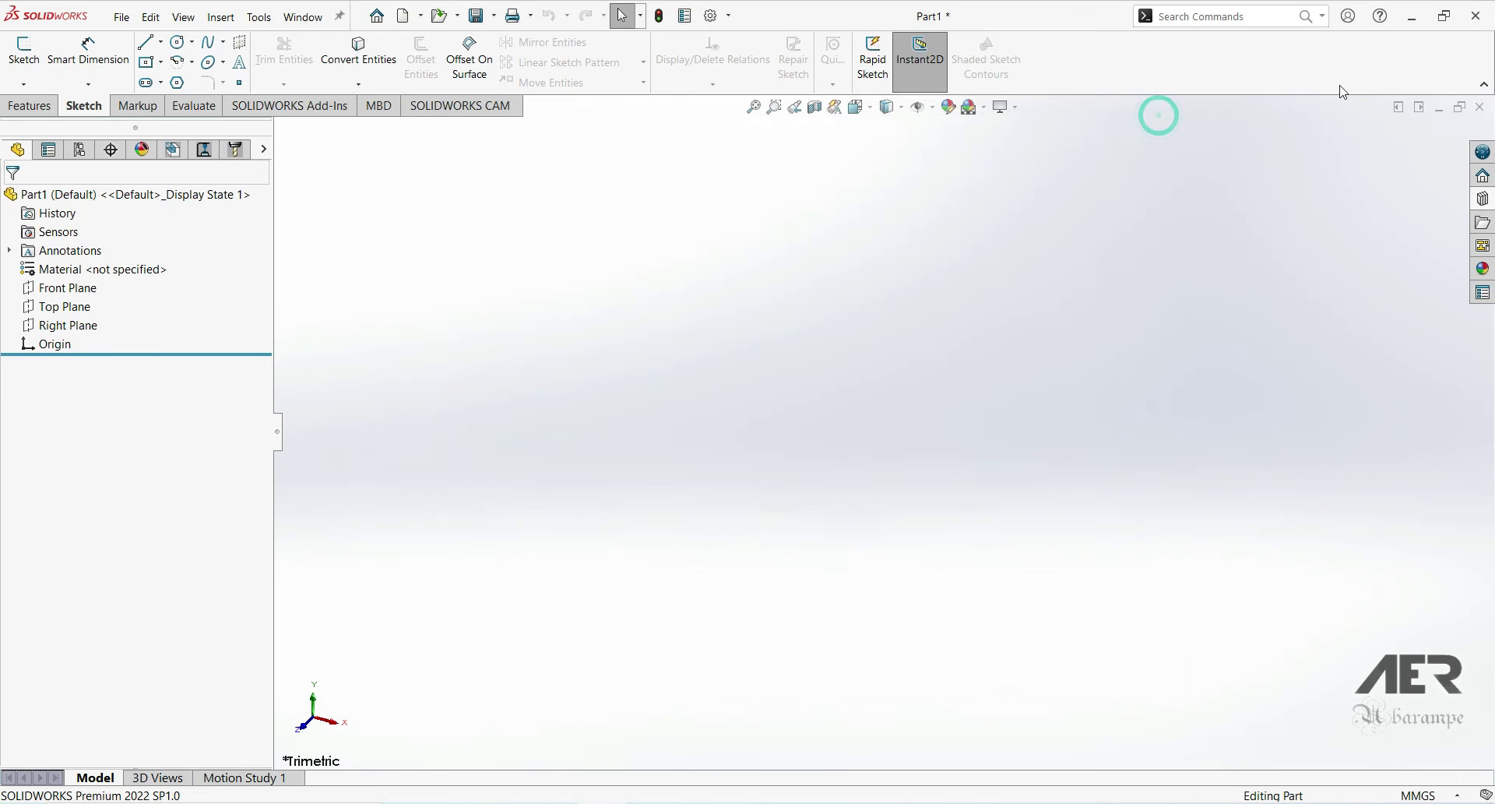
Step: Open the online SOLIDWORKS Help in the browser and search it for "spline"
{"action": "left_click", "coordinate": [1380, 17]}
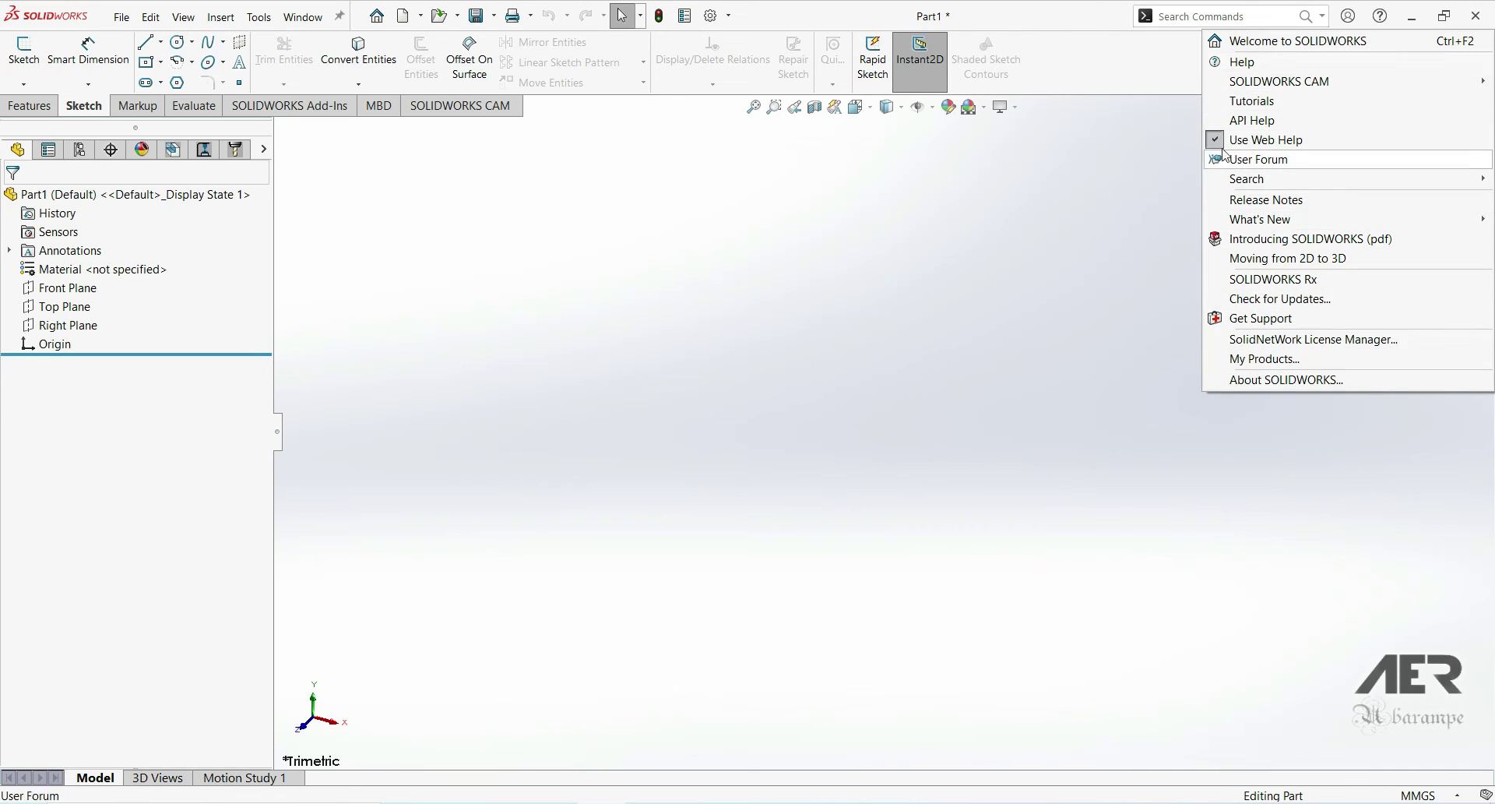
{"action": "left_click", "coordinate": [1266, 69]}
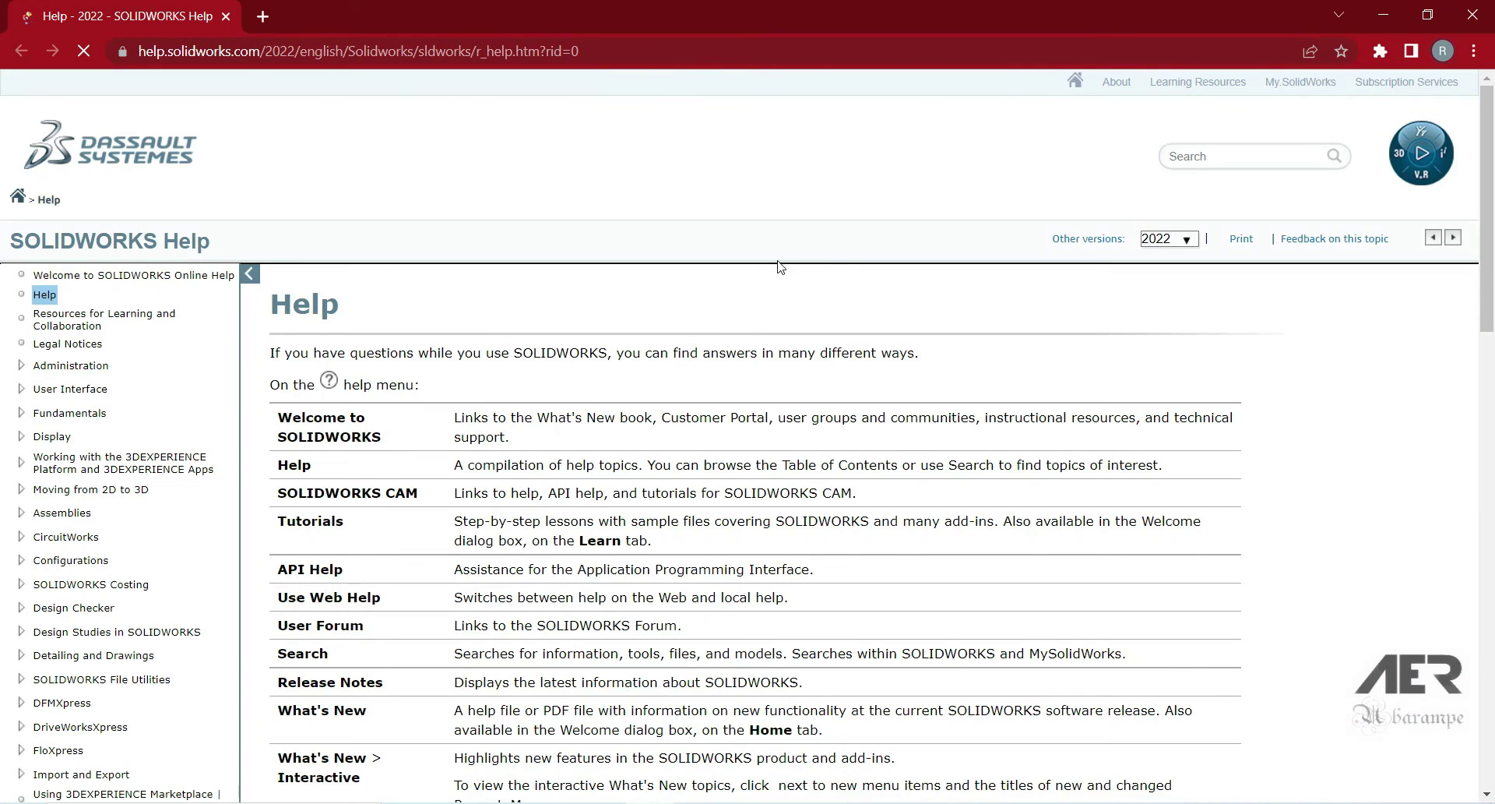
{"action": "left_click", "coordinate": [1221, 159]}
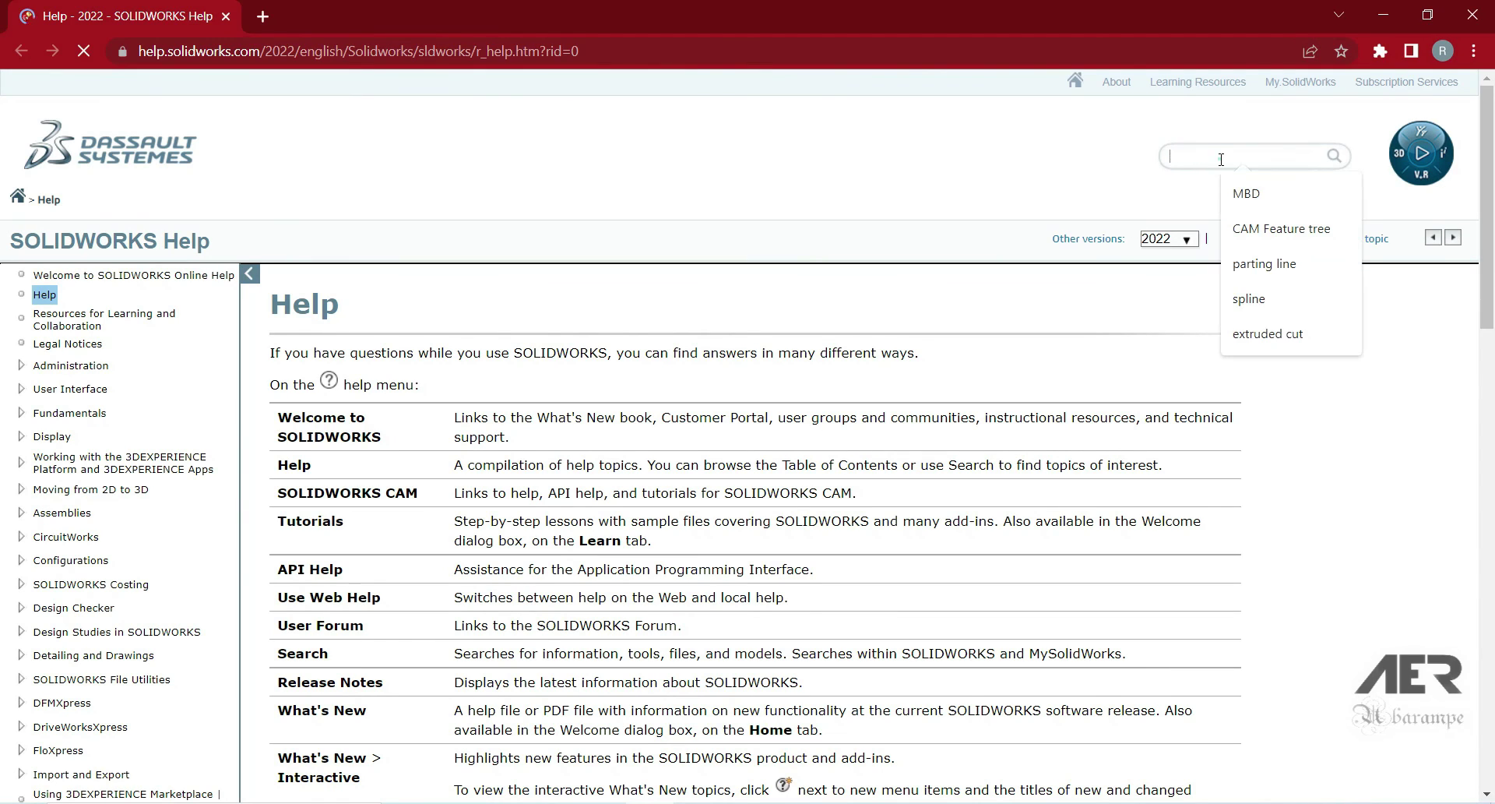
{"action": "type", "text": "spline"}
{"action": "key", "text": "Return"}
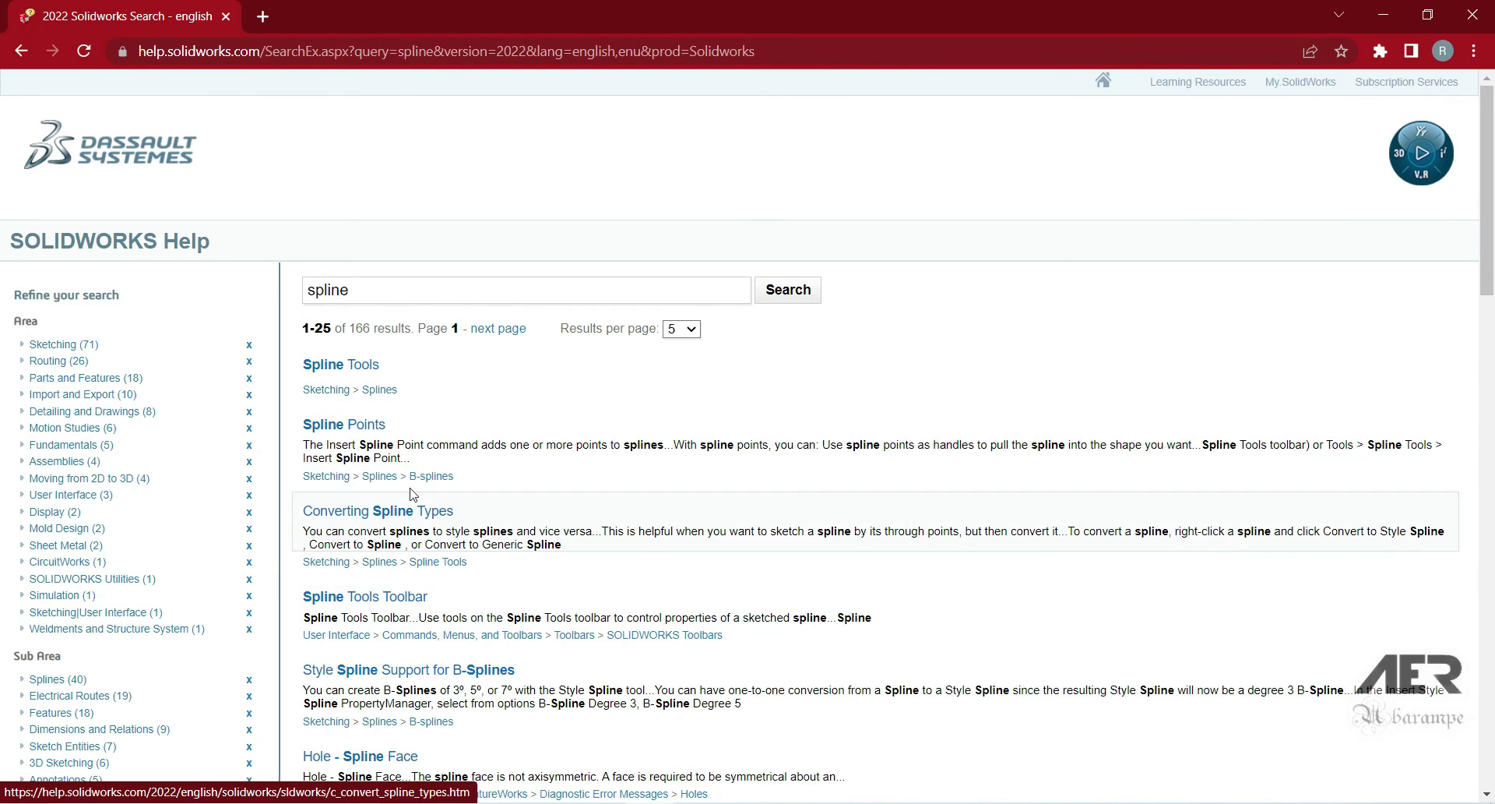
Step: Open the Spline PropertyManager topic from the search results, skim through it and close the browser
{"action": "scroll", "coordinate": [420, 514], "scroll_direction": "down", "scroll_amount": 6}
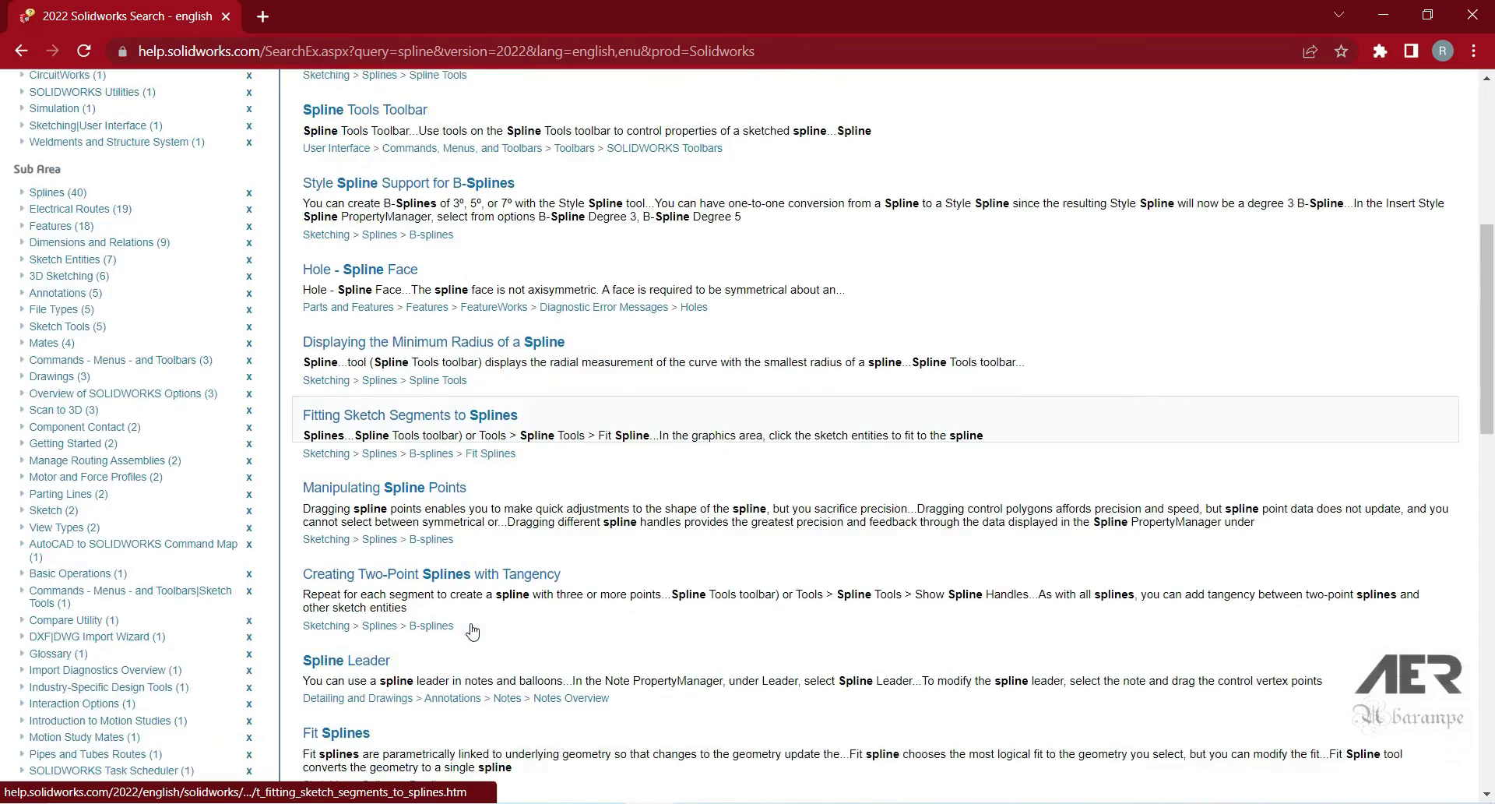
{"action": "scroll", "coordinate": [473, 630], "scroll_direction": "down", "scroll_amount": 6}
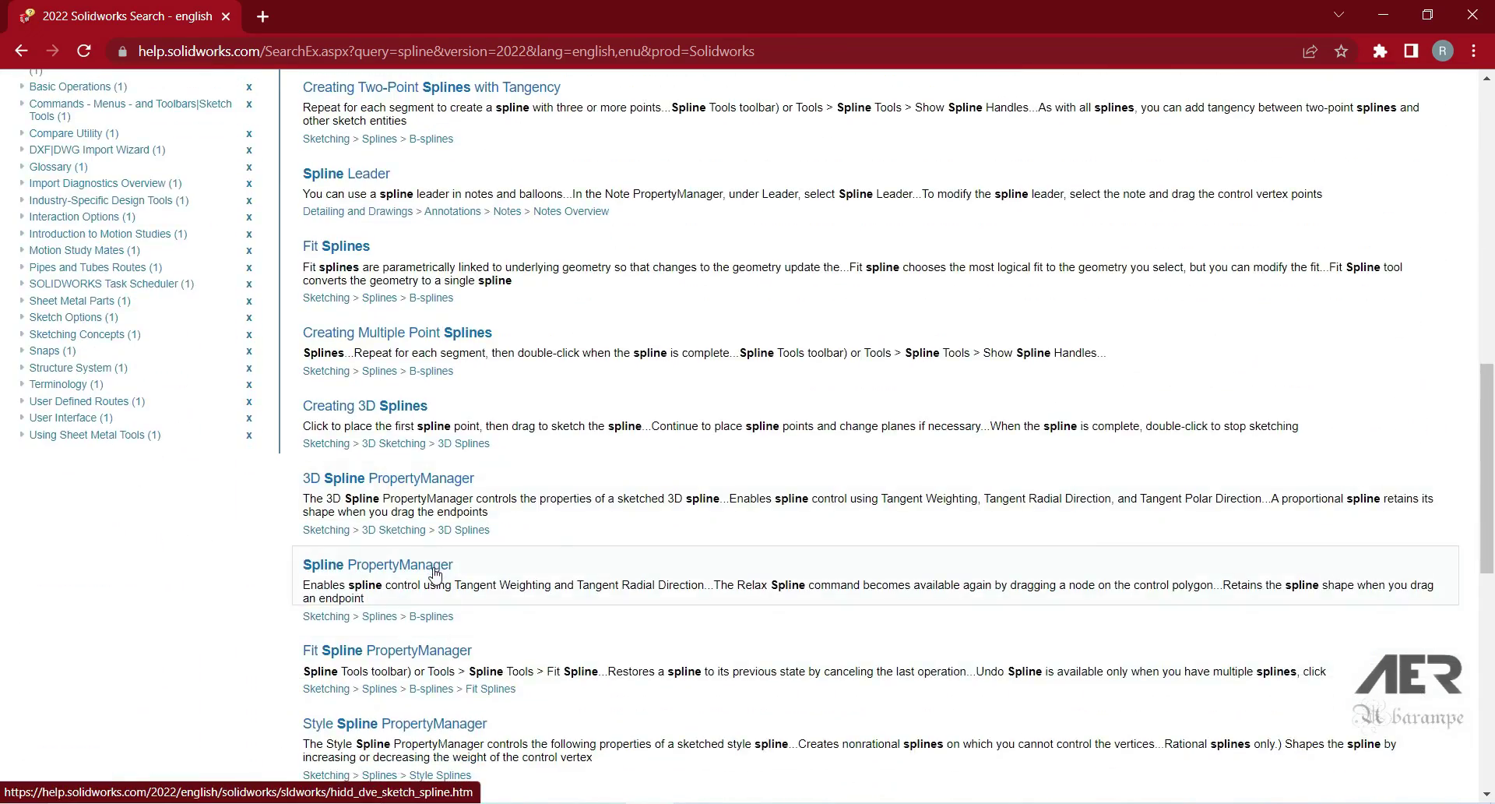
{"action": "left_click", "coordinate": [436, 567]}
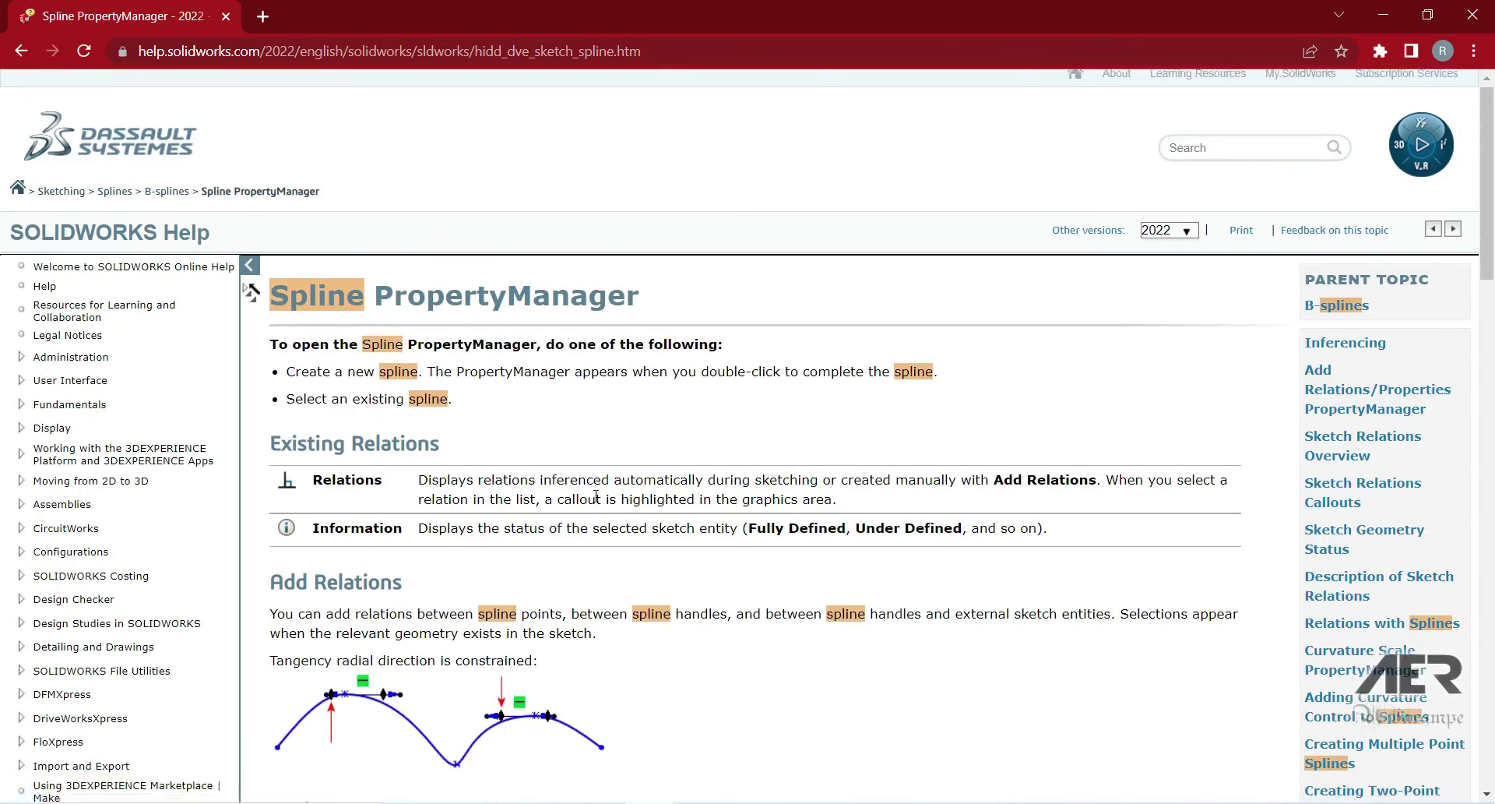
{"action": "scroll", "coordinate": [615, 478], "scroll_direction": "down", "scroll_amount": 6}
{"action": "scroll", "coordinate": [615, 478], "scroll_direction": "down", "scroll_amount": 20}
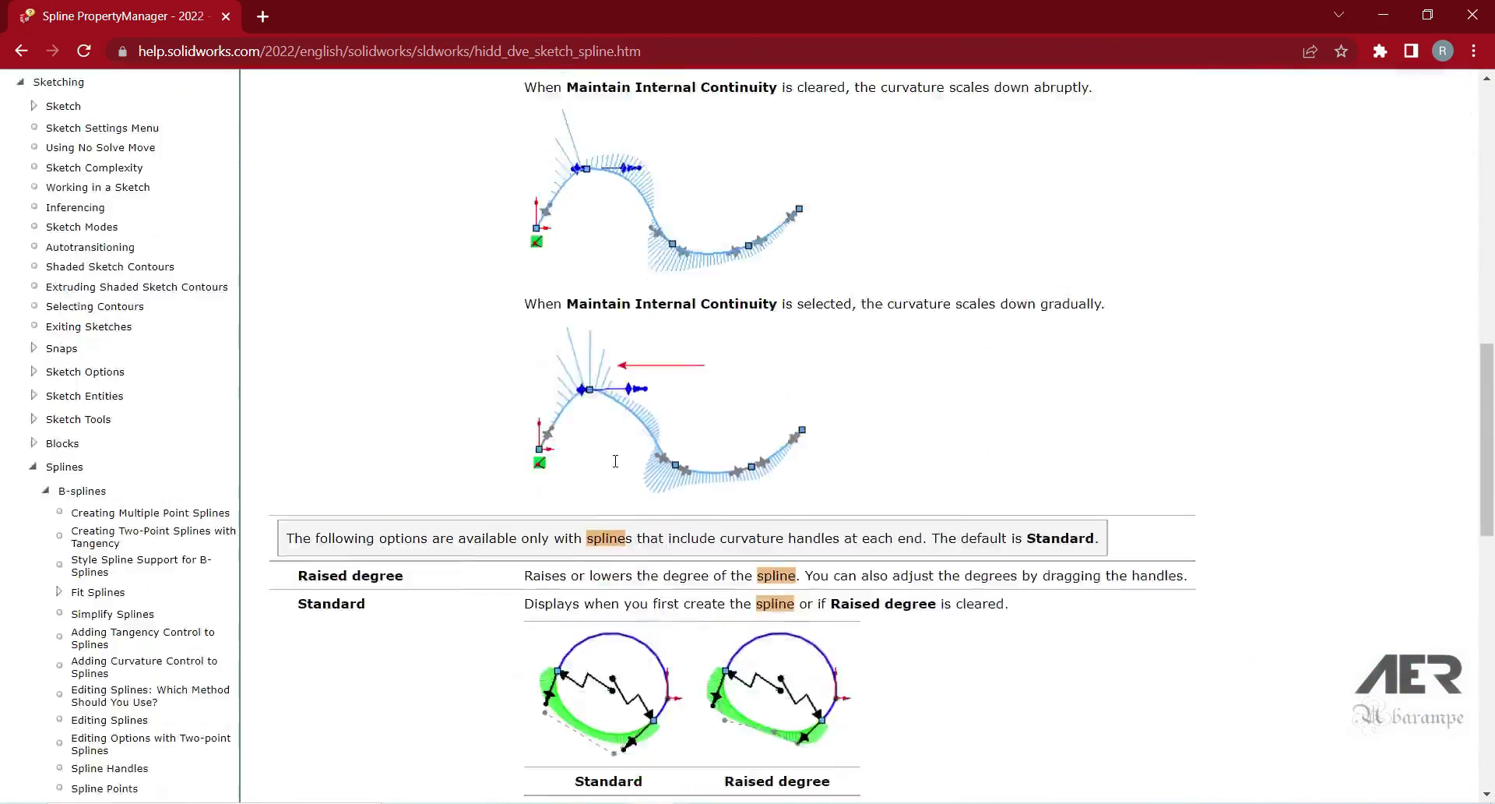
{"action": "scroll", "coordinate": [615, 444], "scroll_direction": "up", "scroll_amount": 20}
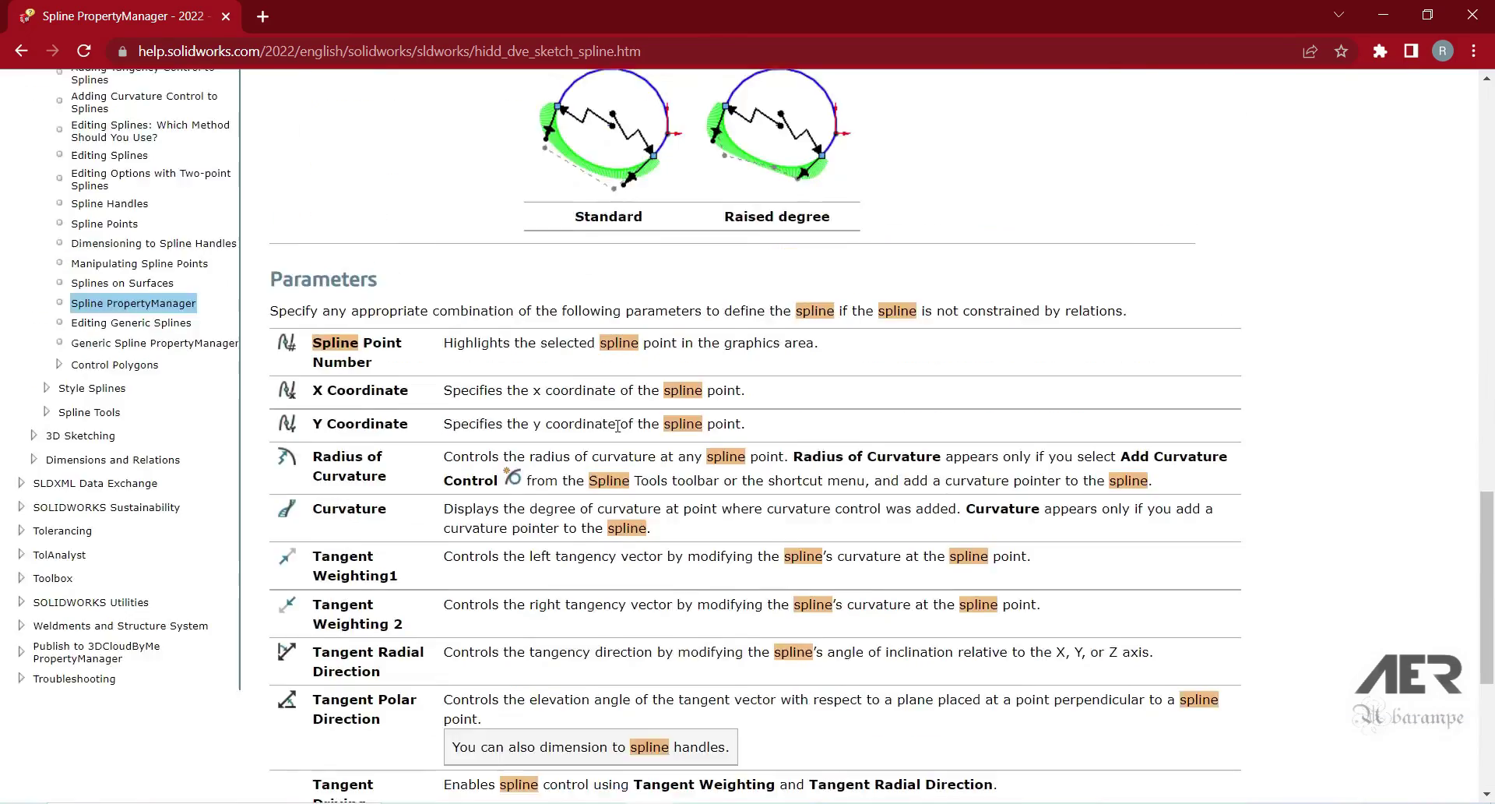
{"action": "left_click", "coordinate": [1472, 14]}
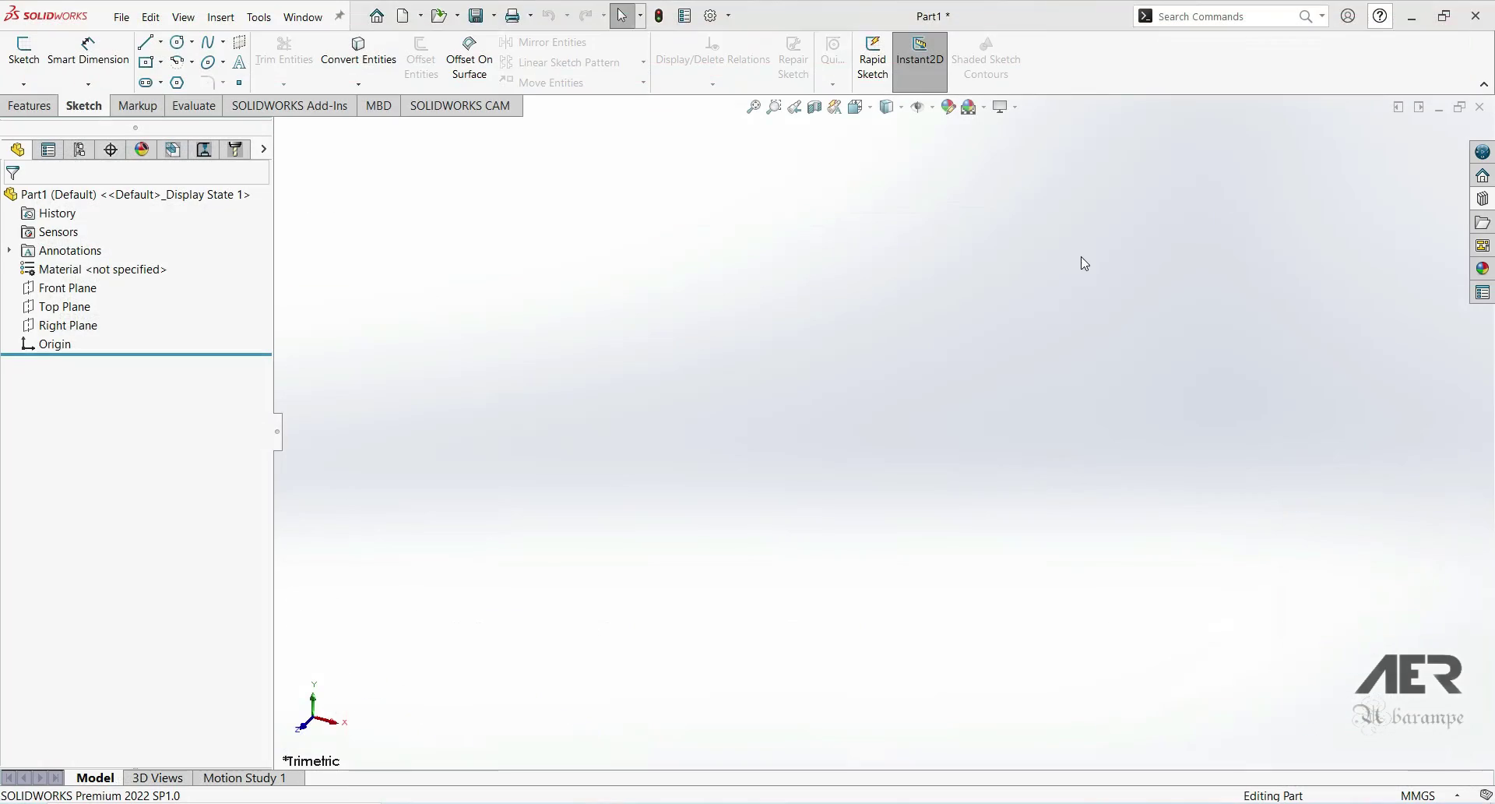
Step: Turn off Use Web Help and open the local SOLIDWORKS help
{"action": "left_click", "coordinate": [1383, 18]}
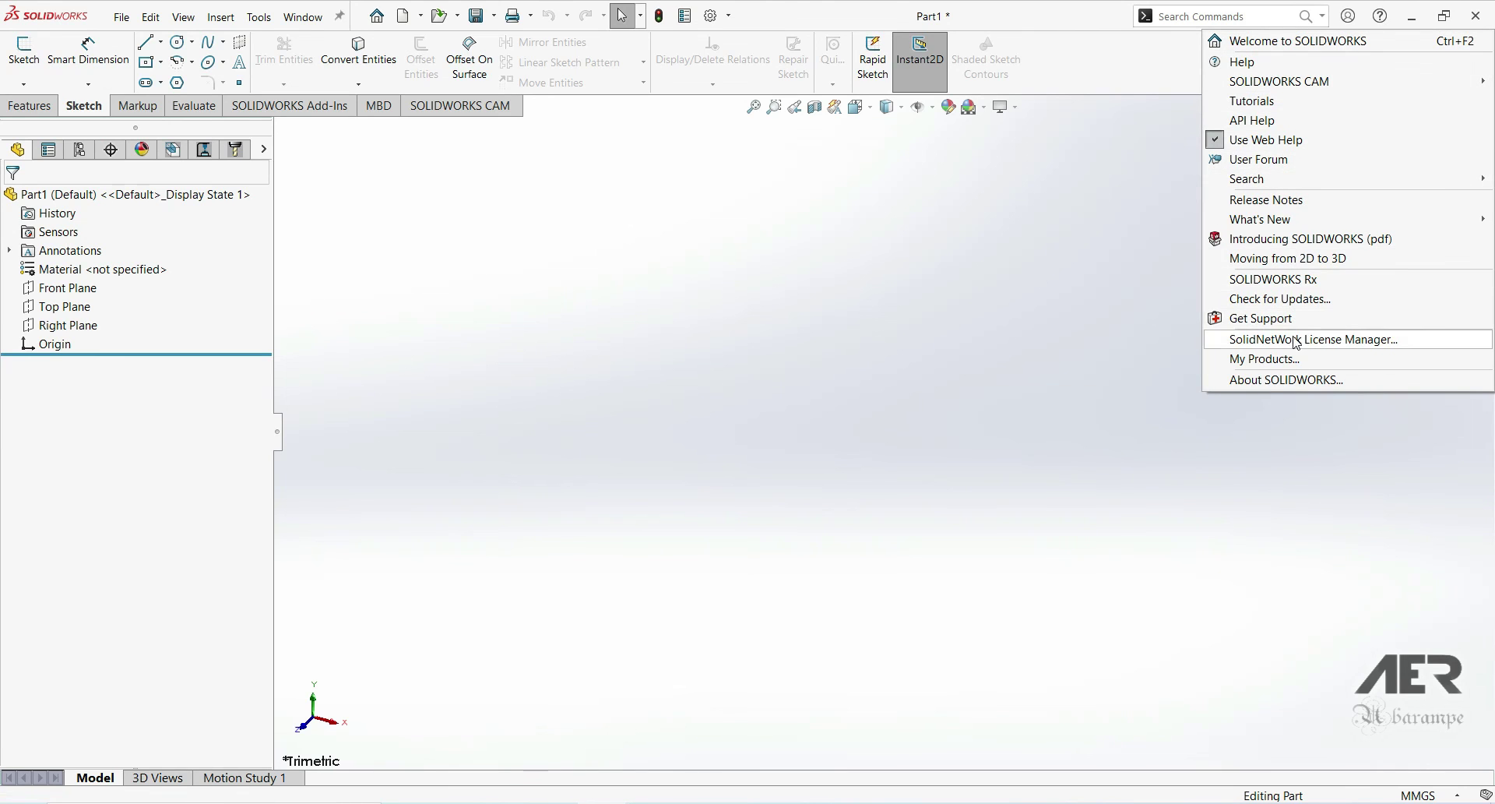
{"action": "left_click", "coordinate": [1266, 140]}
{"action": "left_click", "coordinate": [1381, 16]}
{"action": "left_click", "coordinate": [1249, 63]}
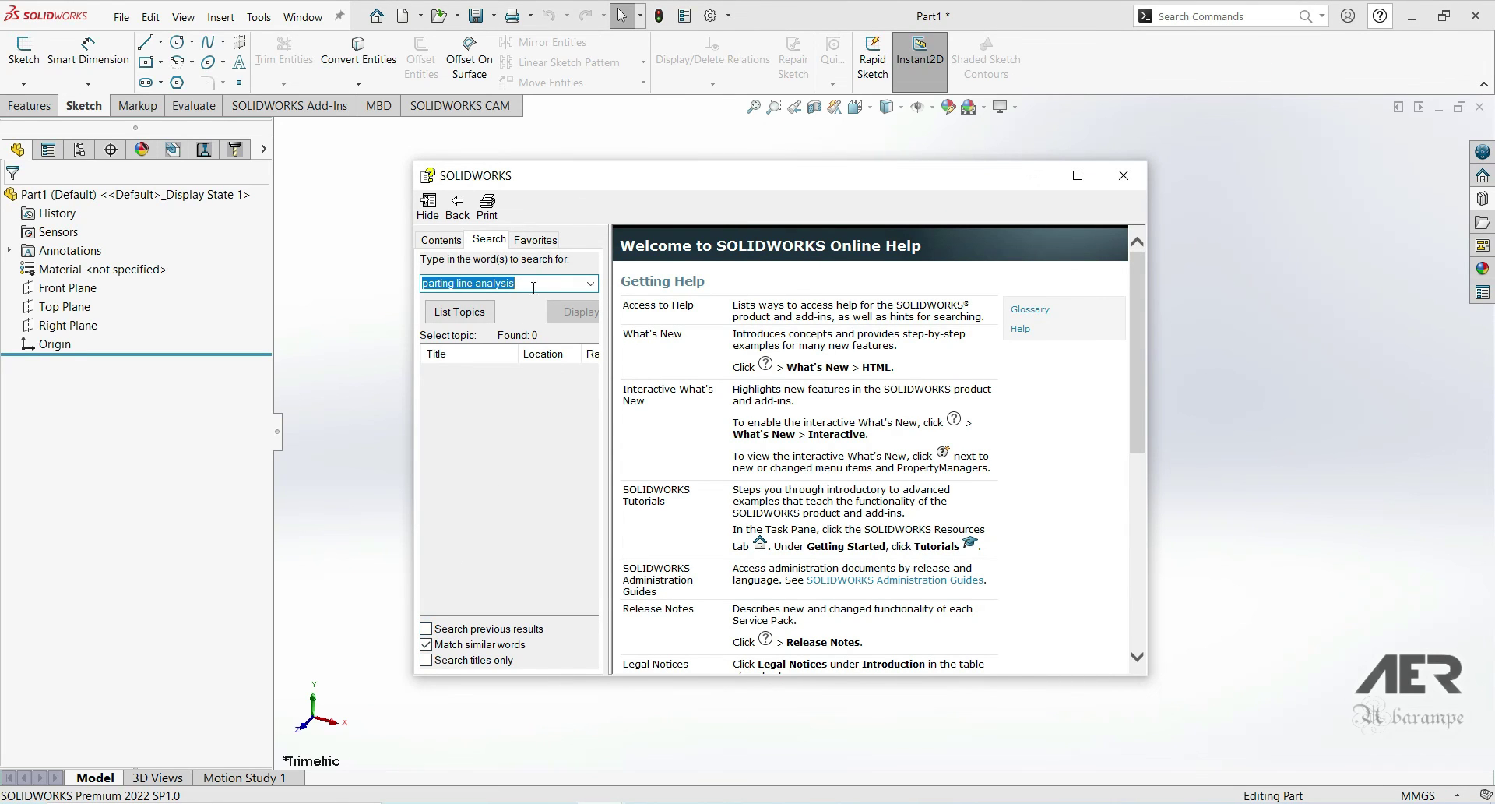
Step: Search the local help for "parting line analysis" and open the Parting Lines topic
{"action": "key", "text": "Return"}
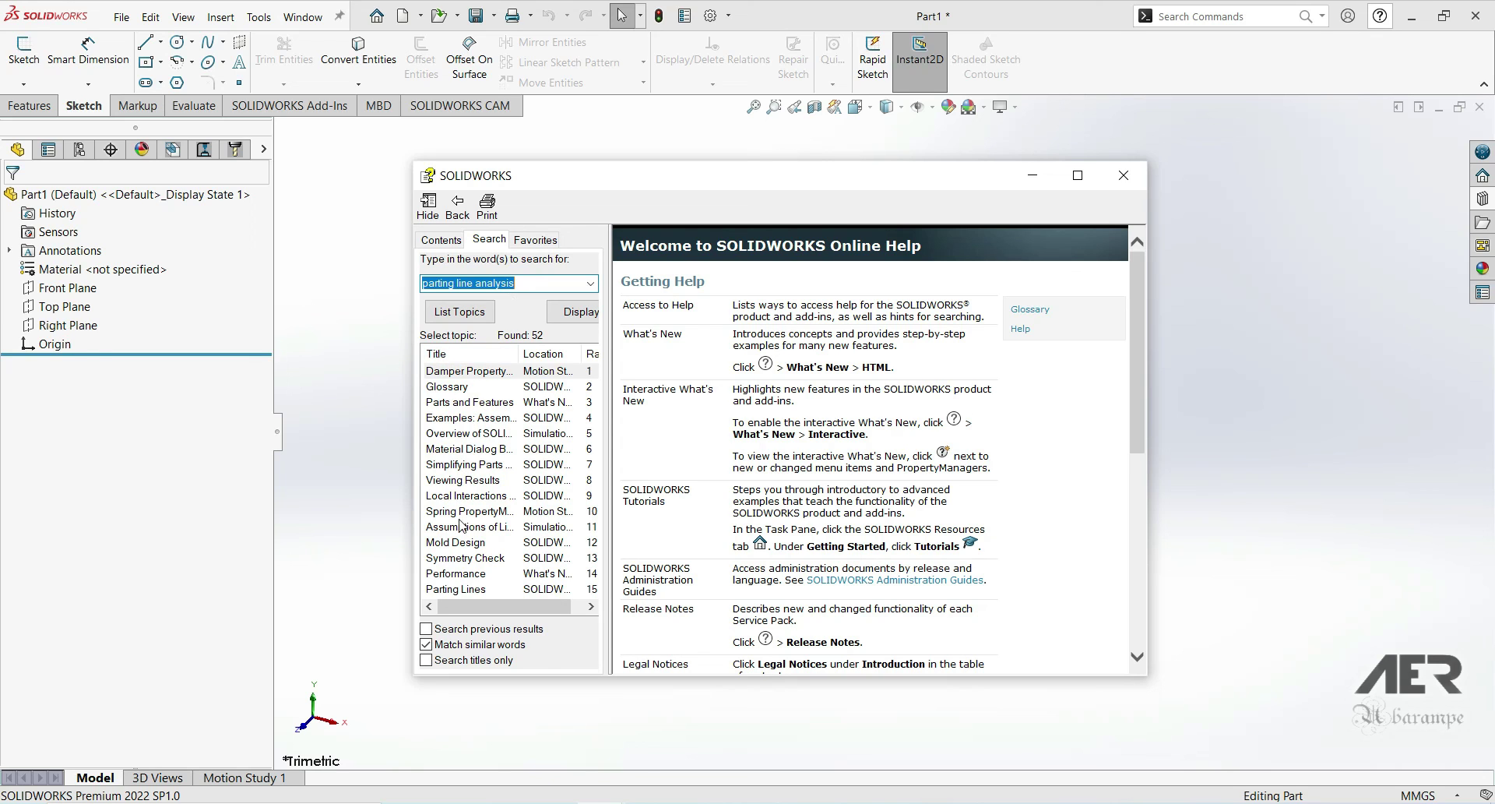
{"action": "scroll", "coordinate": [460, 524], "scroll_direction": "down", "scroll_amount": 1}
{"action": "left_click", "coordinate": [457, 544]}
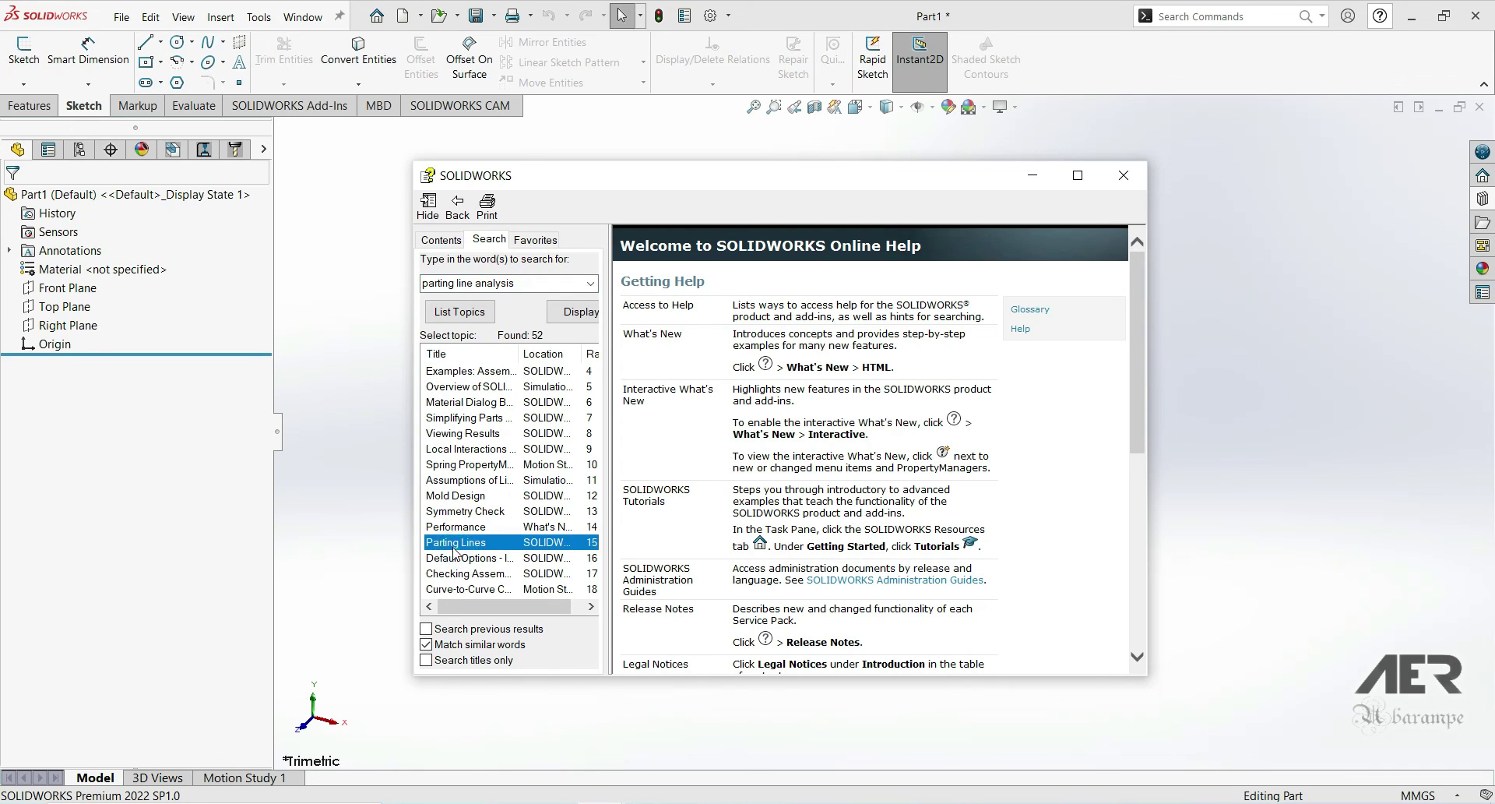
{"action": "double_click", "coordinate": [472, 545]}
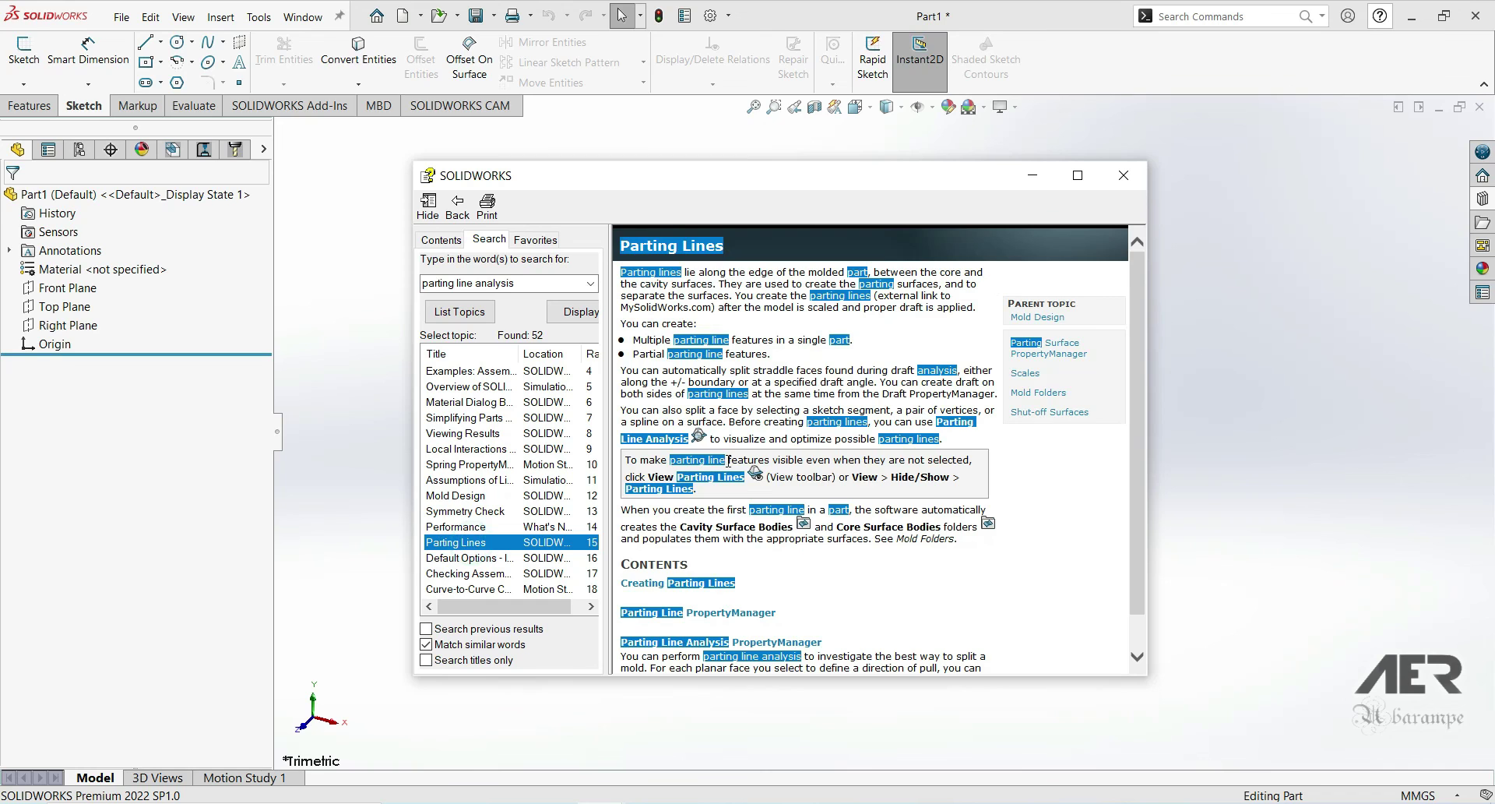
Step: Skim the Parting Lines help topic and close the help window
{"action": "scroll", "coordinate": [815, 579], "scroll_direction": "down", "scroll_amount": 1}
{"action": "scroll", "coordinate": [814, 579], "scroll_direction": "up", "scroll_amount": 1}
{"action": "left_click", "coordinate": [1124, 175]}
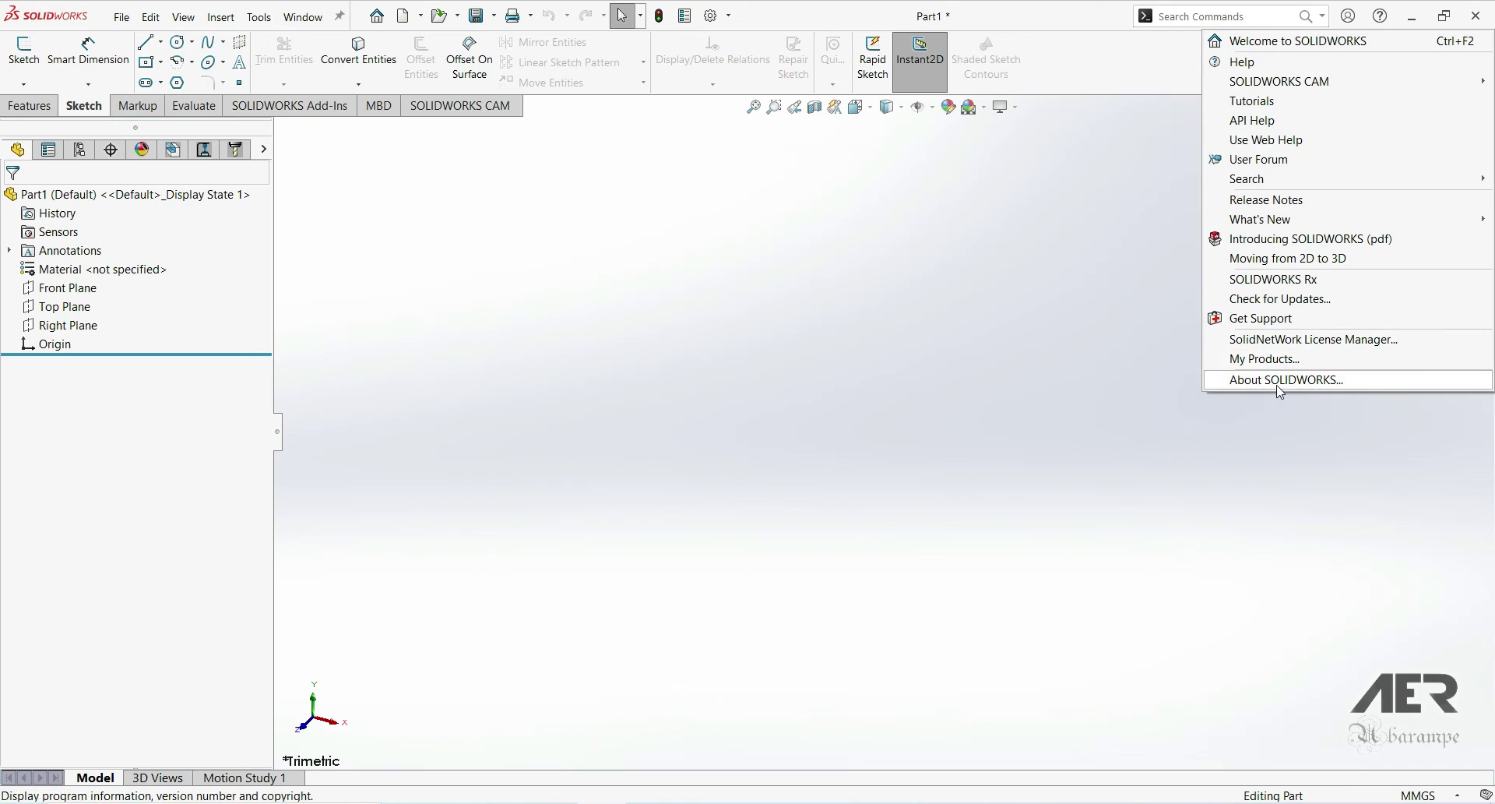
{"action": "left_click", "coordinate": [857, 347]}
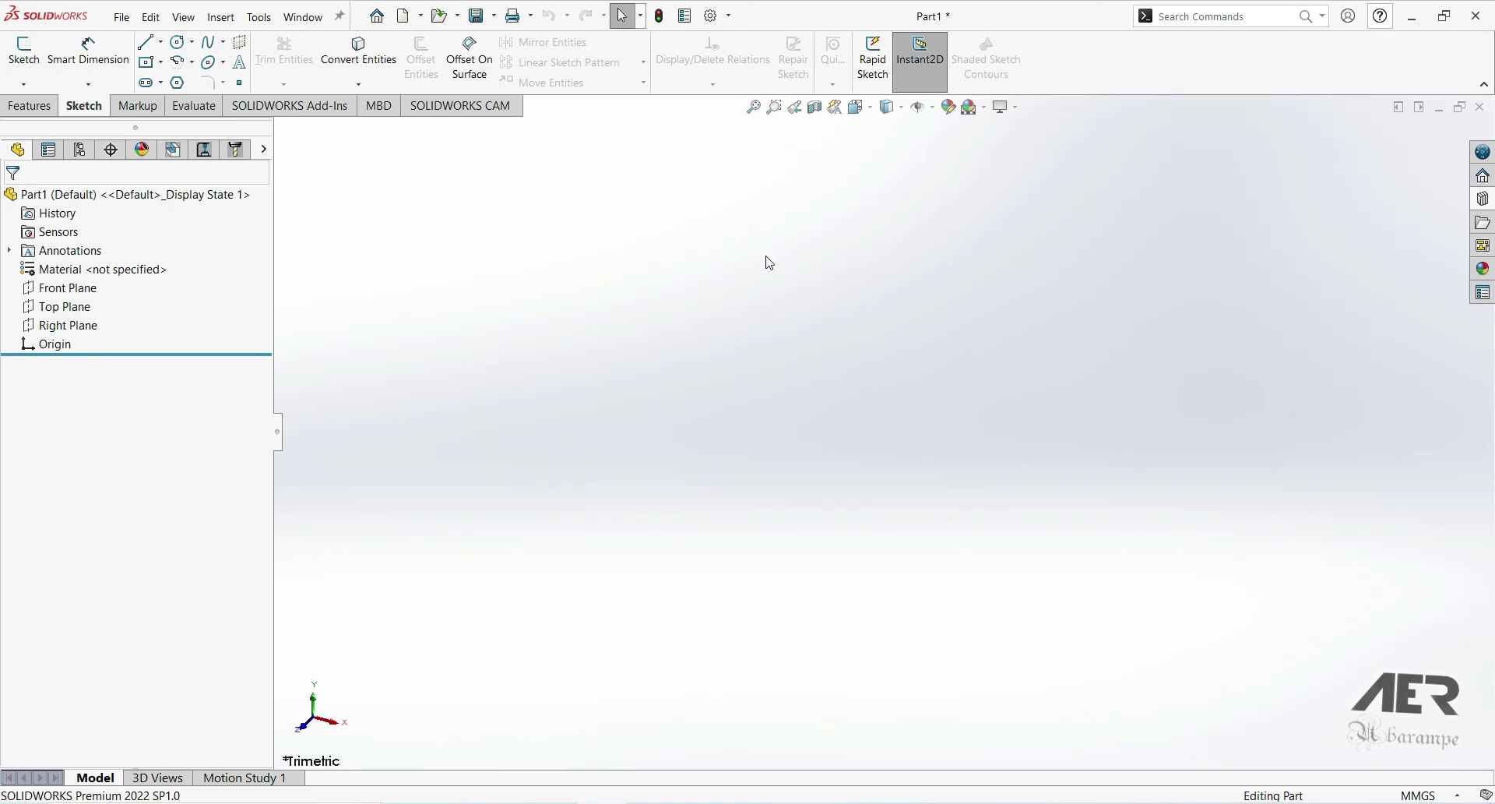